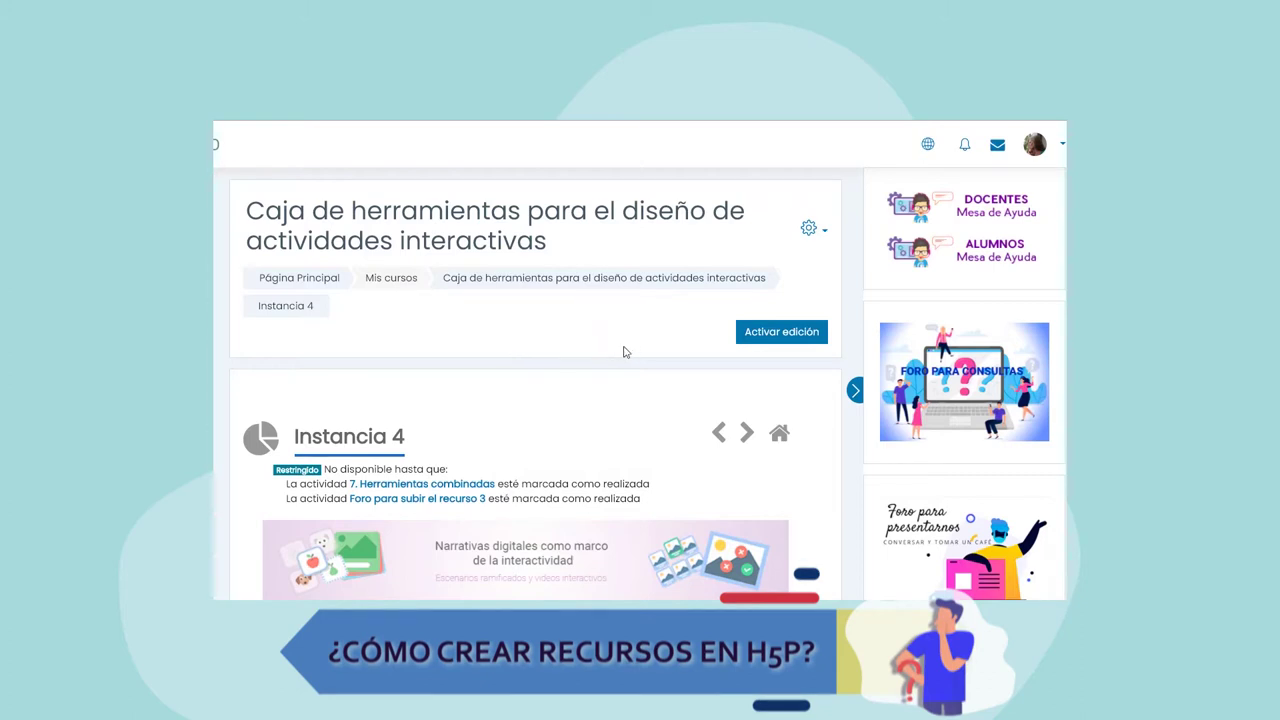
- Turn on course editing and add a new H5P activity (Actividad de H5P) to the Instancia 4 section
{"action": "left_click", "coordinate": [772, 336]}
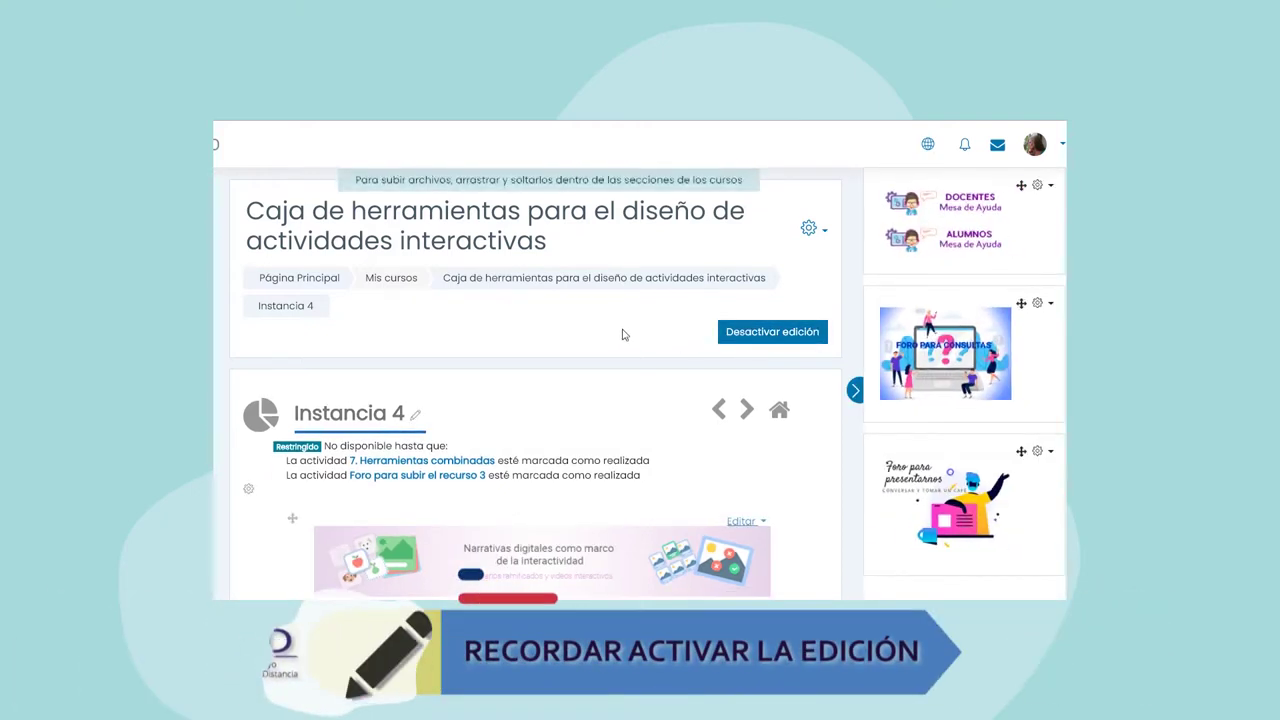
{"action": "scroll", "coordinate": [622, 334], "scroll_direction": "down", "scroll_amount": 2}
{"action": "scroll", "coordinate": [622, 334], "scroll_direction": "down", "scroll_amount": 10}
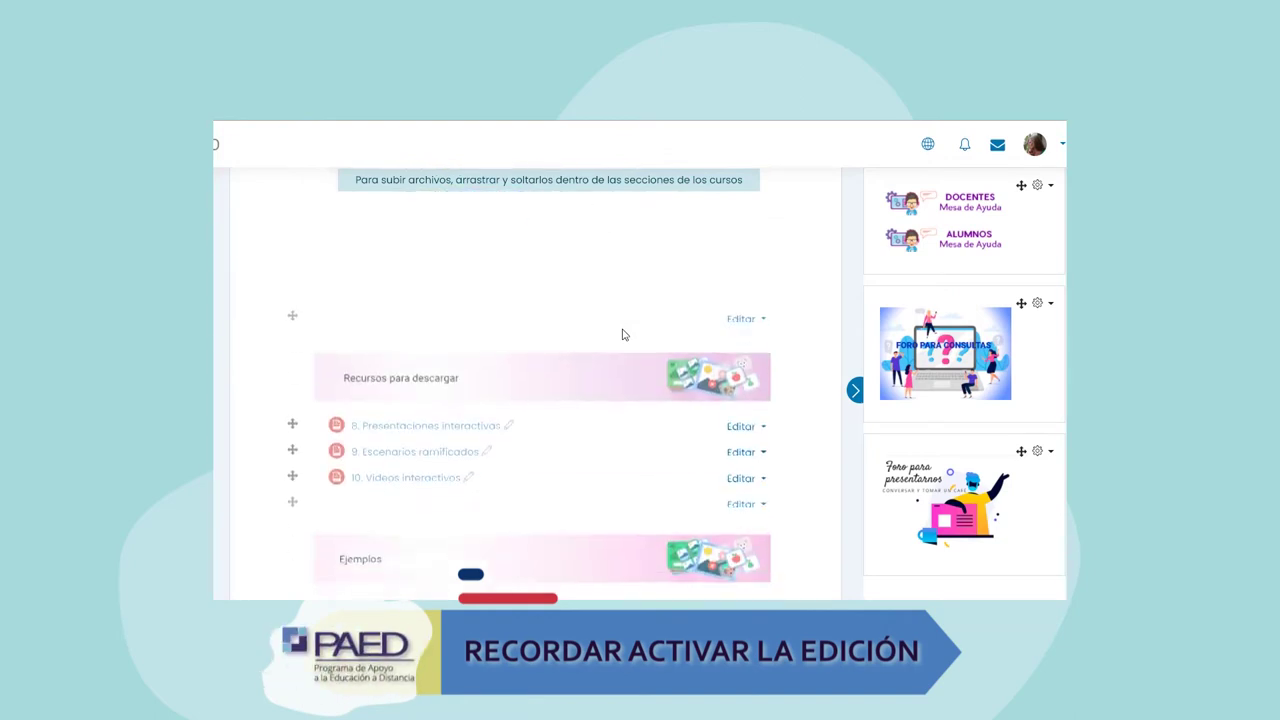
{"action": "scroll", "coordinate": [622, 334], "scroll_direction": "down", "scroll_amount": 12}
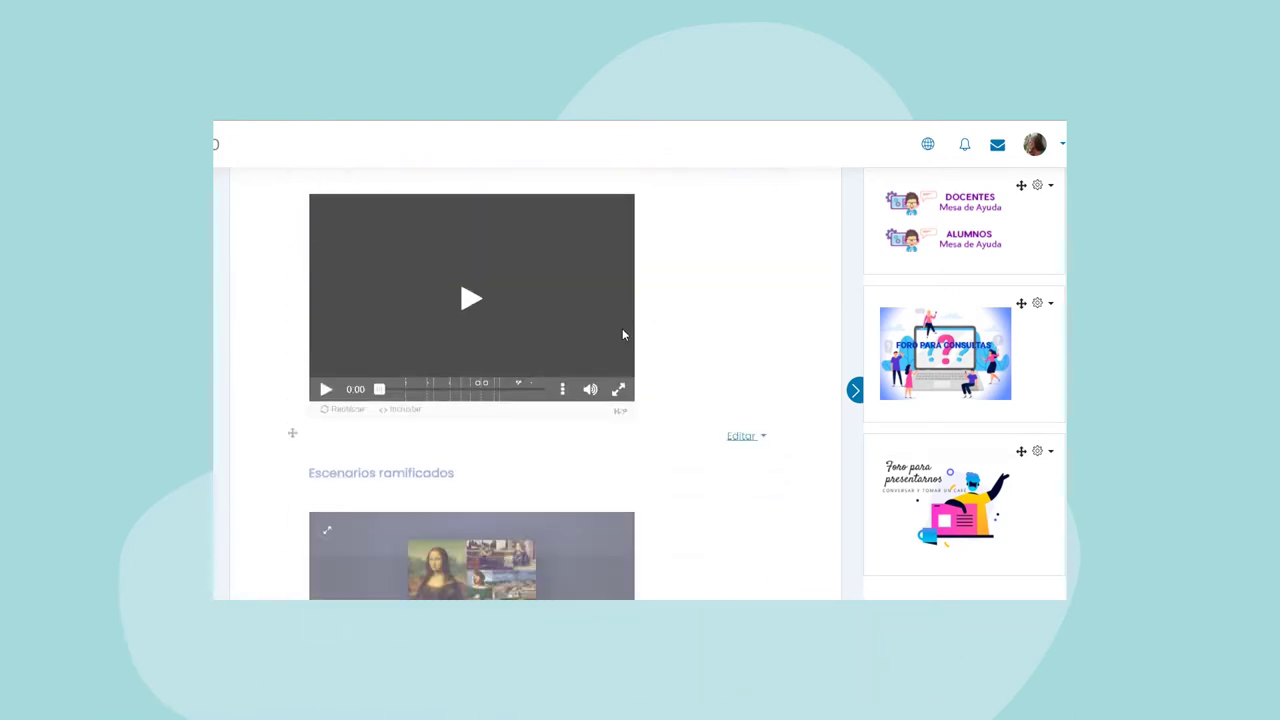
{"action": "scroll", "coordinate": [622, 334], "scroll_direction": "down", "scroll_amount": 4}
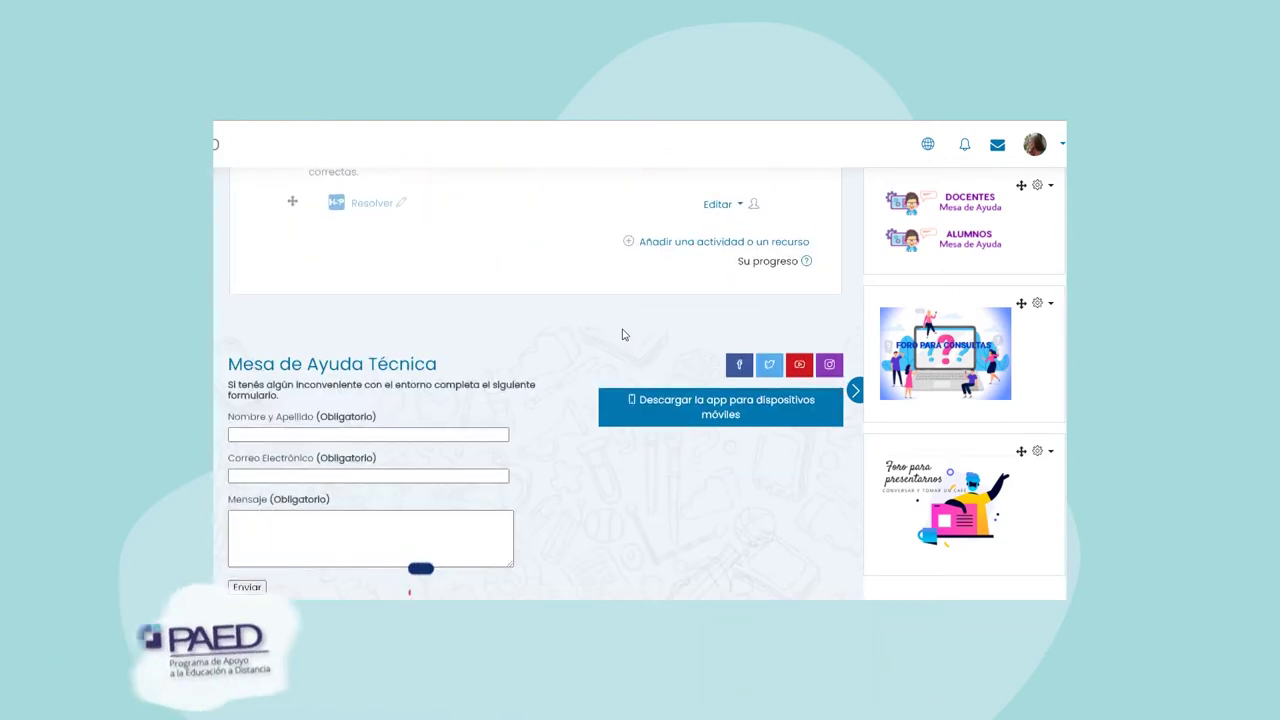
{"action": "left_click", "coordinate": [695, 245]}
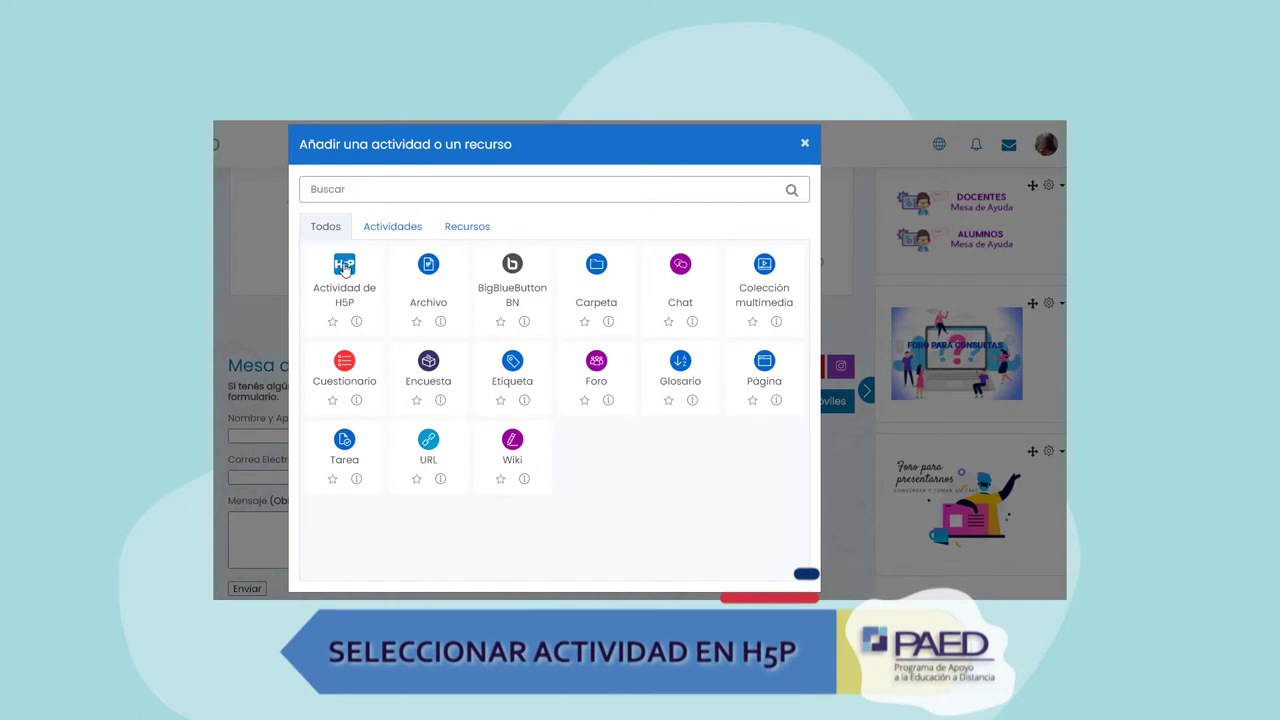
{"action": "left_click", "coordinate": [344, 266]}
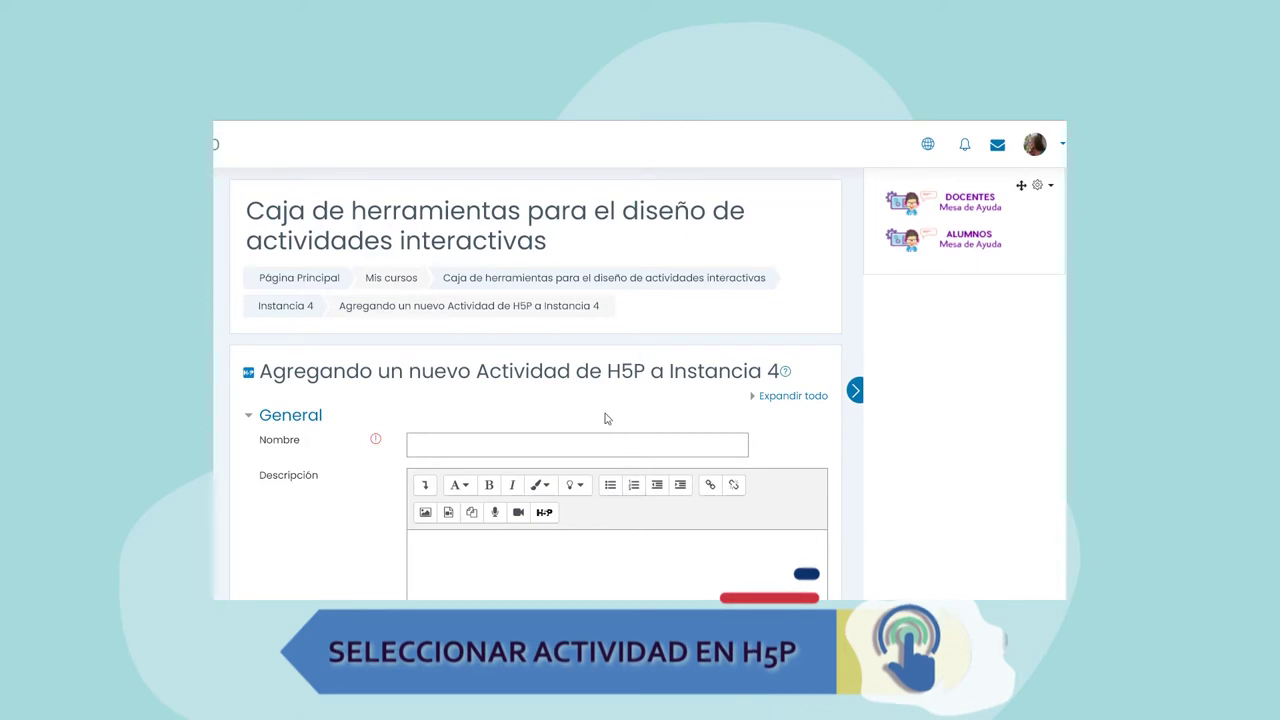
- Name the new H5P activity "Presentación"
{"action": "scroll", "coordinate": [605, 418], "scroll_direction": "down", "scroll_amount": 1}
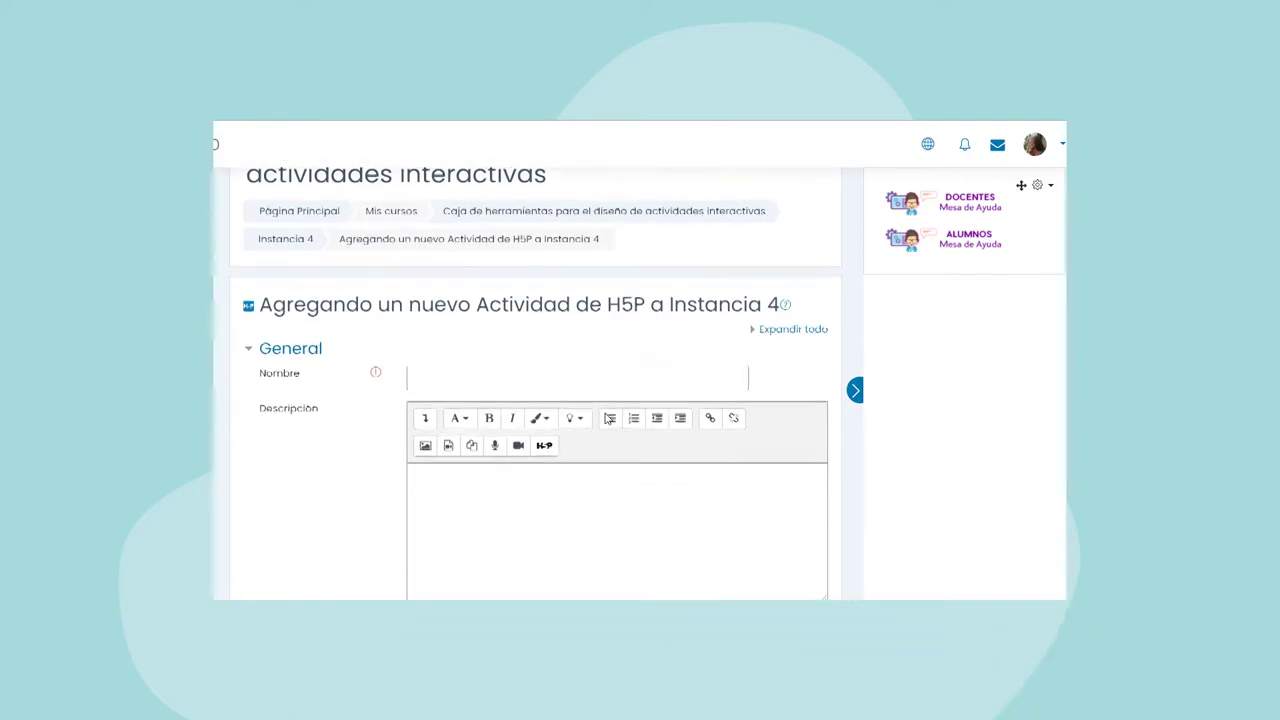
{"action": "scroll", "coordinate": [607, 418], "scroll_direction": "down", "scroll_amount": 1}
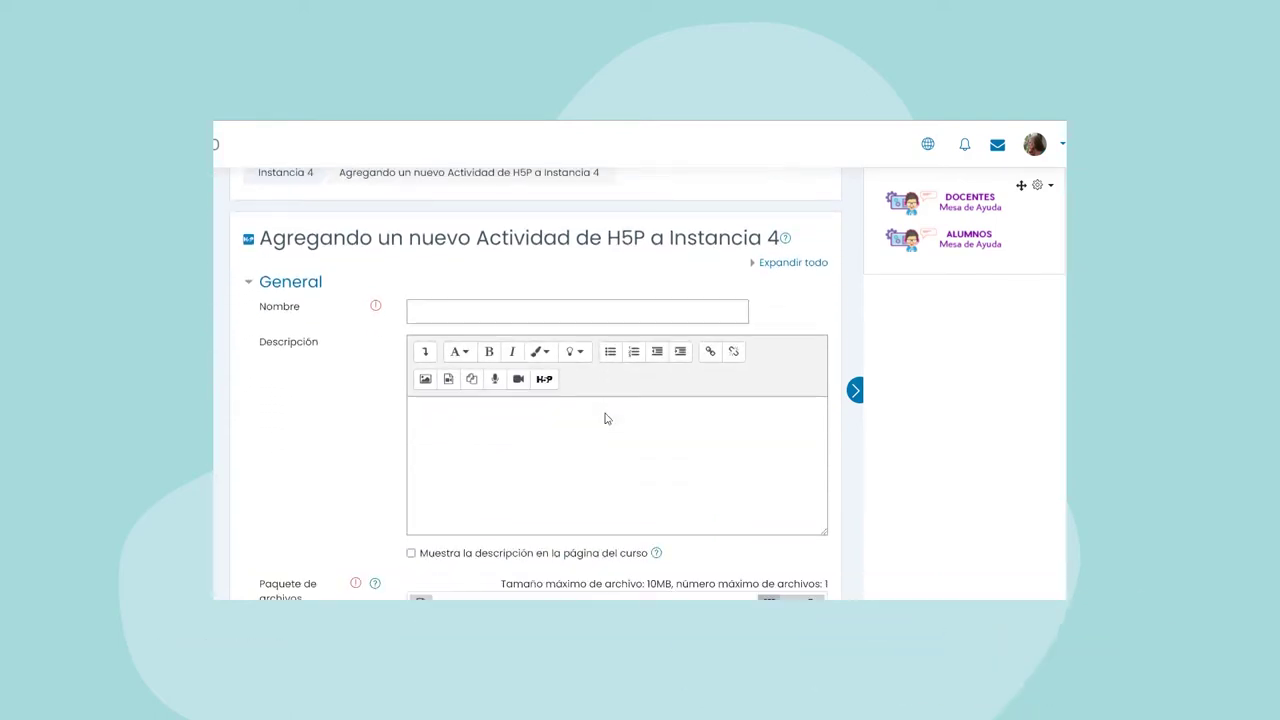
{"action": "left_click", "coordinate": [416, 314]}
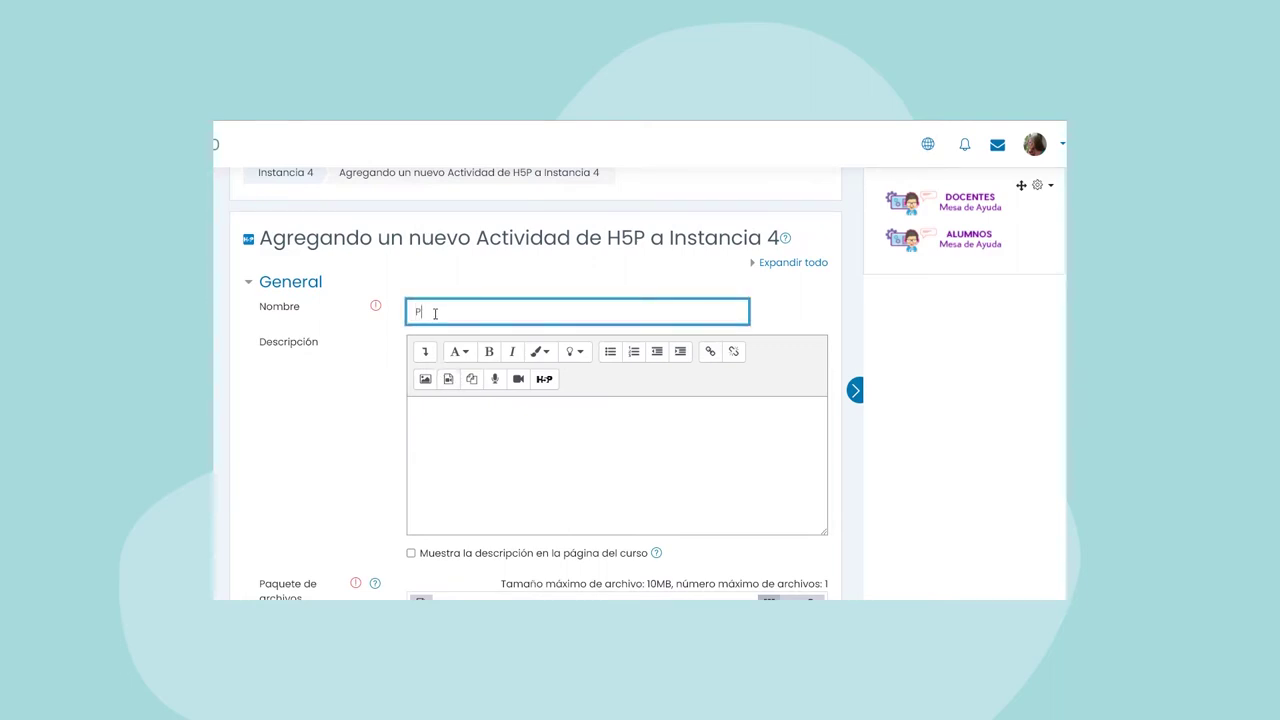
{"action": "type", "text": "Presentación"}
- Open the content bank from the package file settings and start a new Course Presentation
{"action": "scroll", "coordinate": [342, 456], "scroll_direction": "down", "scroll_amount": 1}
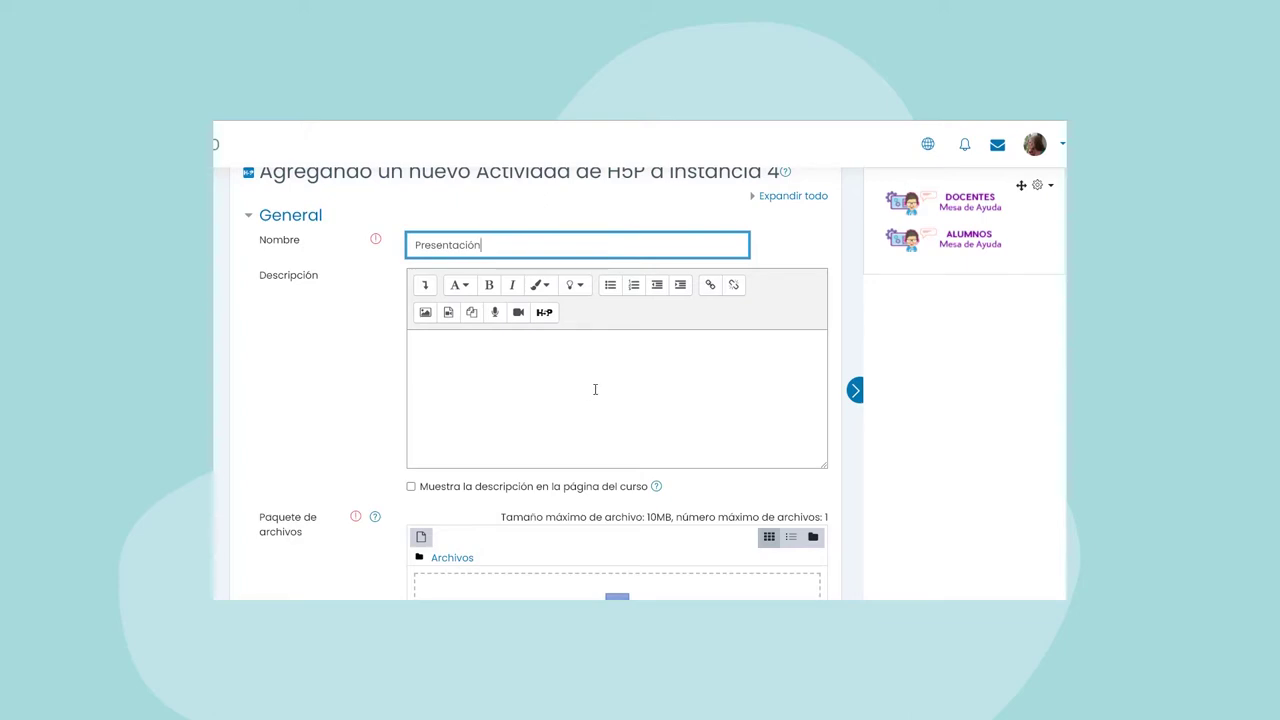
{"action": "scroll", "coordinate": [594, 388], "scroll_direction": "down", "scroll_amount": 1}
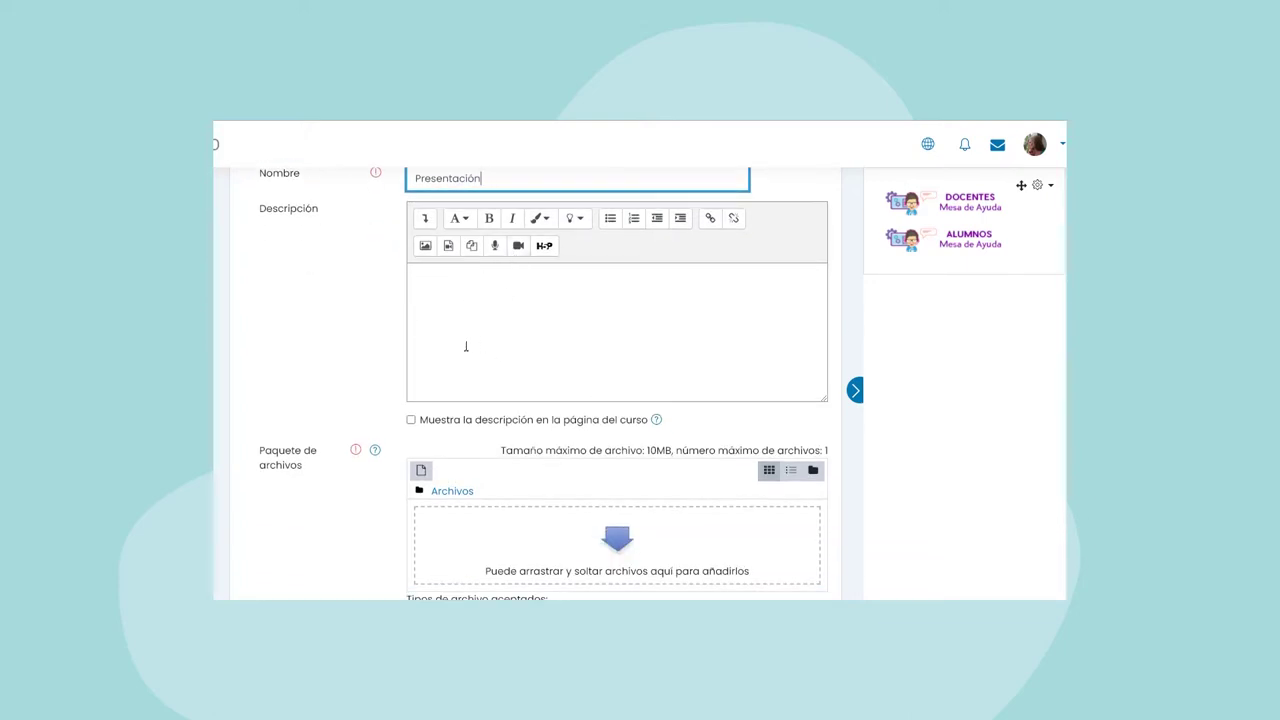
{"action": "scroll", "coordinate": [536, 322], "scroll_direction": "down", "scroll_amount": 4}
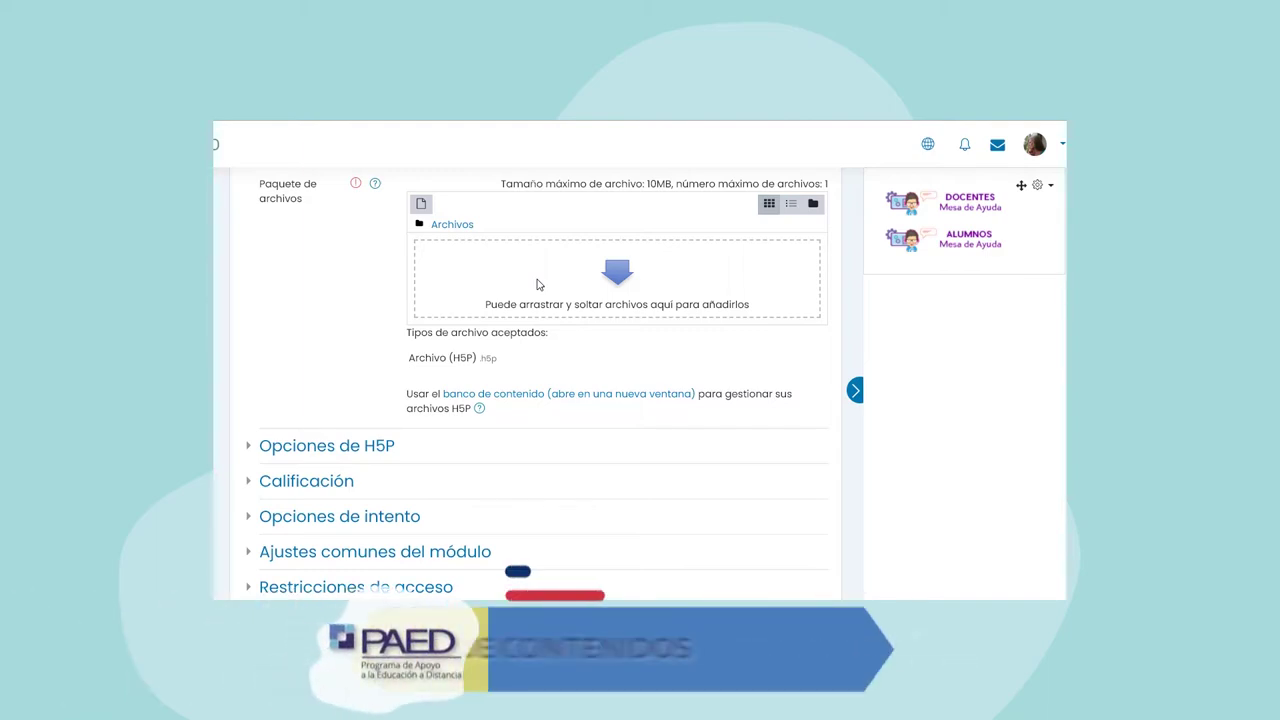
{"action": "left_click", "coordinate": [533, 397]}
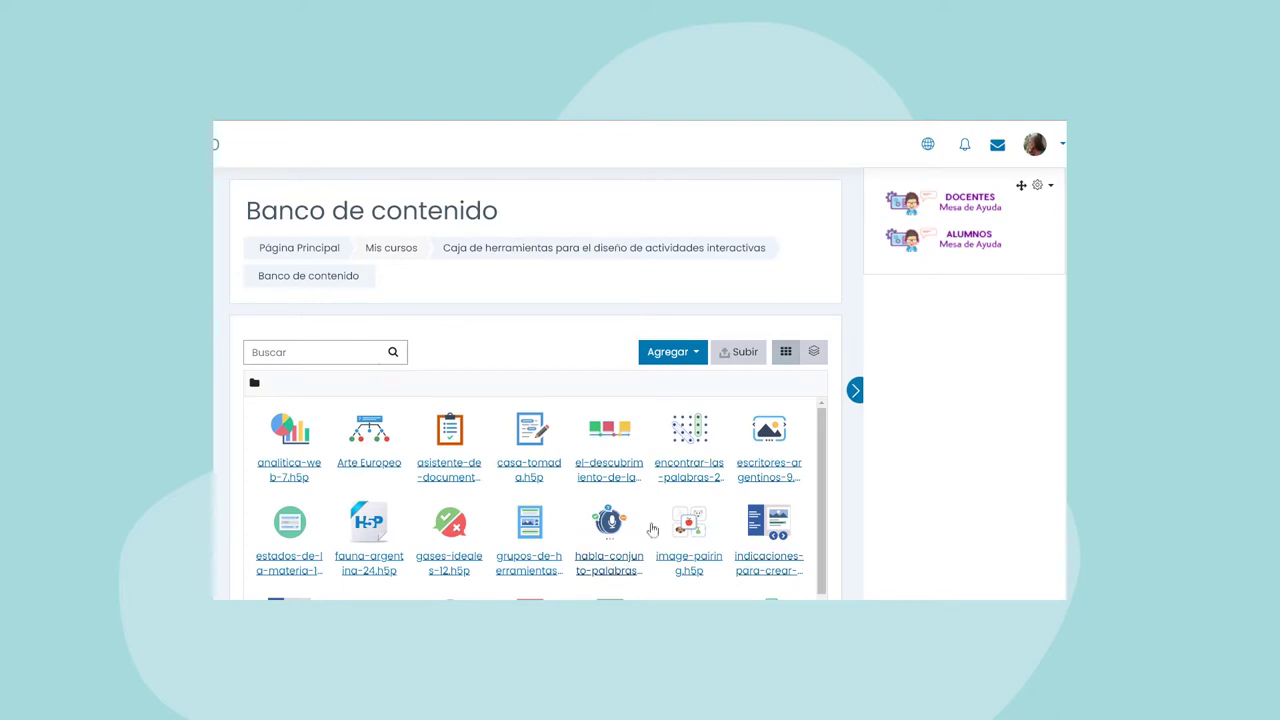
{"action": "left_click", "coordinate": [698, 357]}
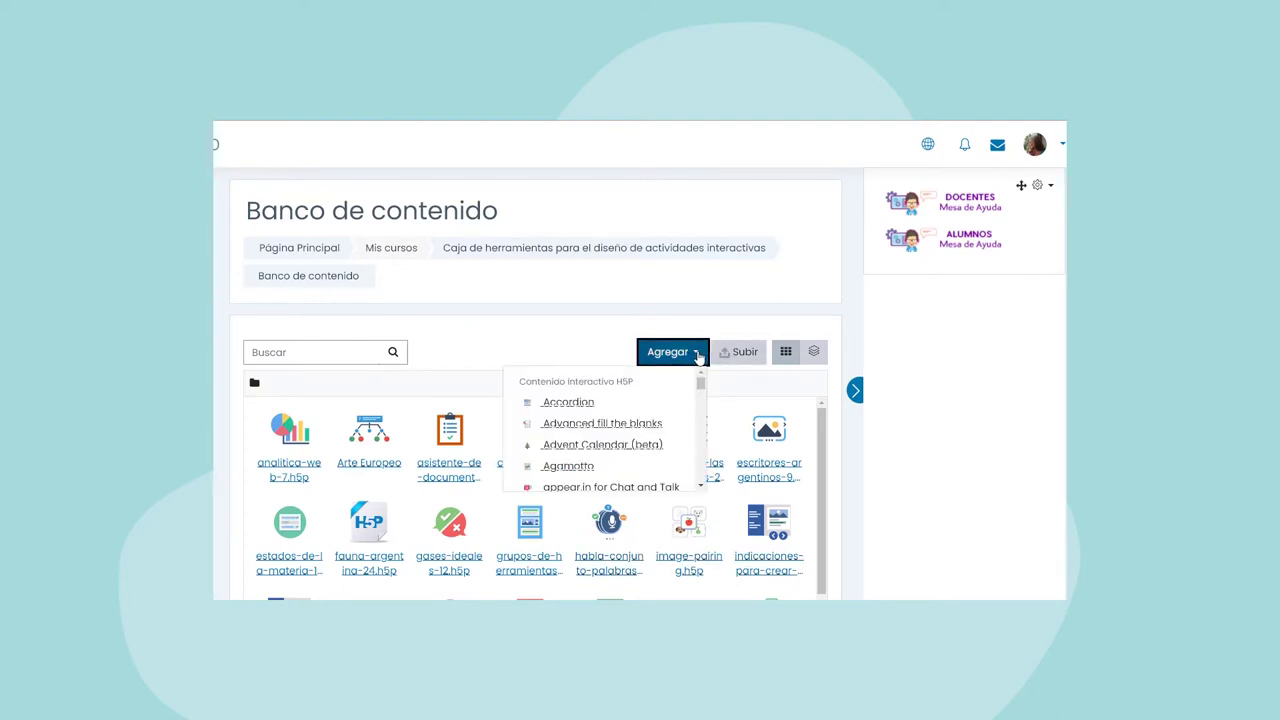
{"action": "left_click_drag", "start_coordinate": [700, 383], "coordinate": [700, 407]}
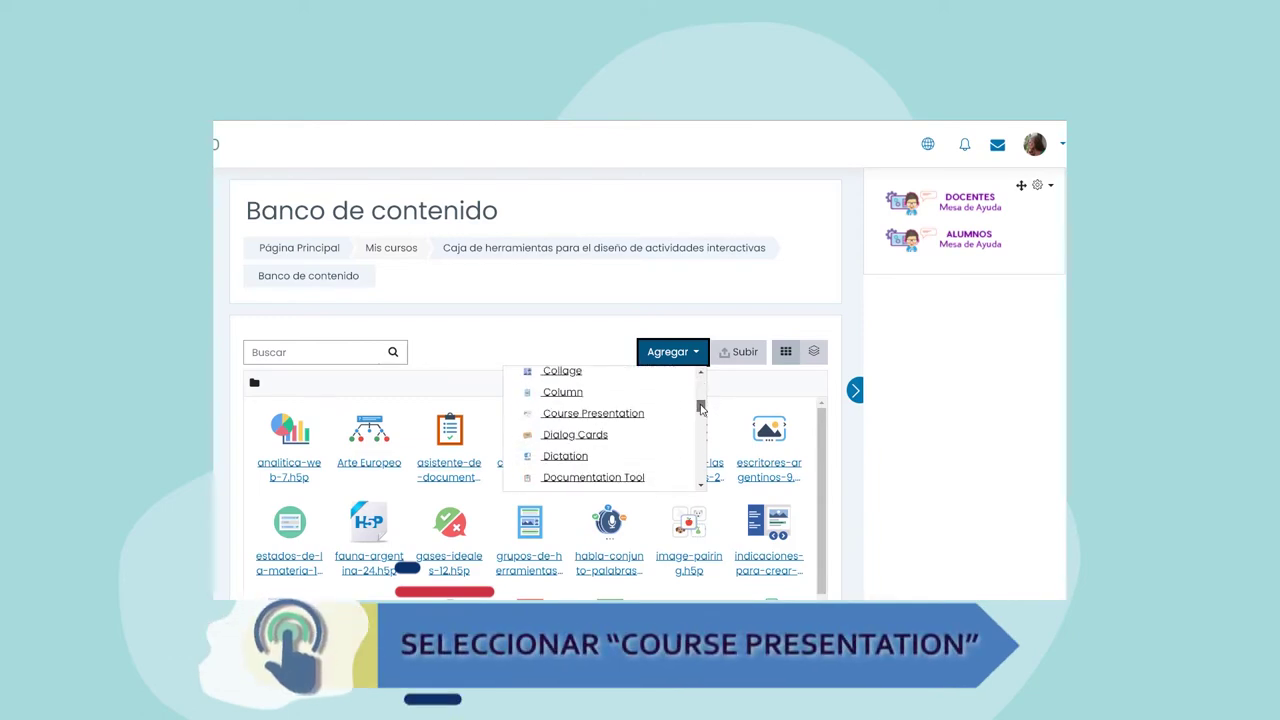
{"action": "left_click", "coordinate": [609, 416]}
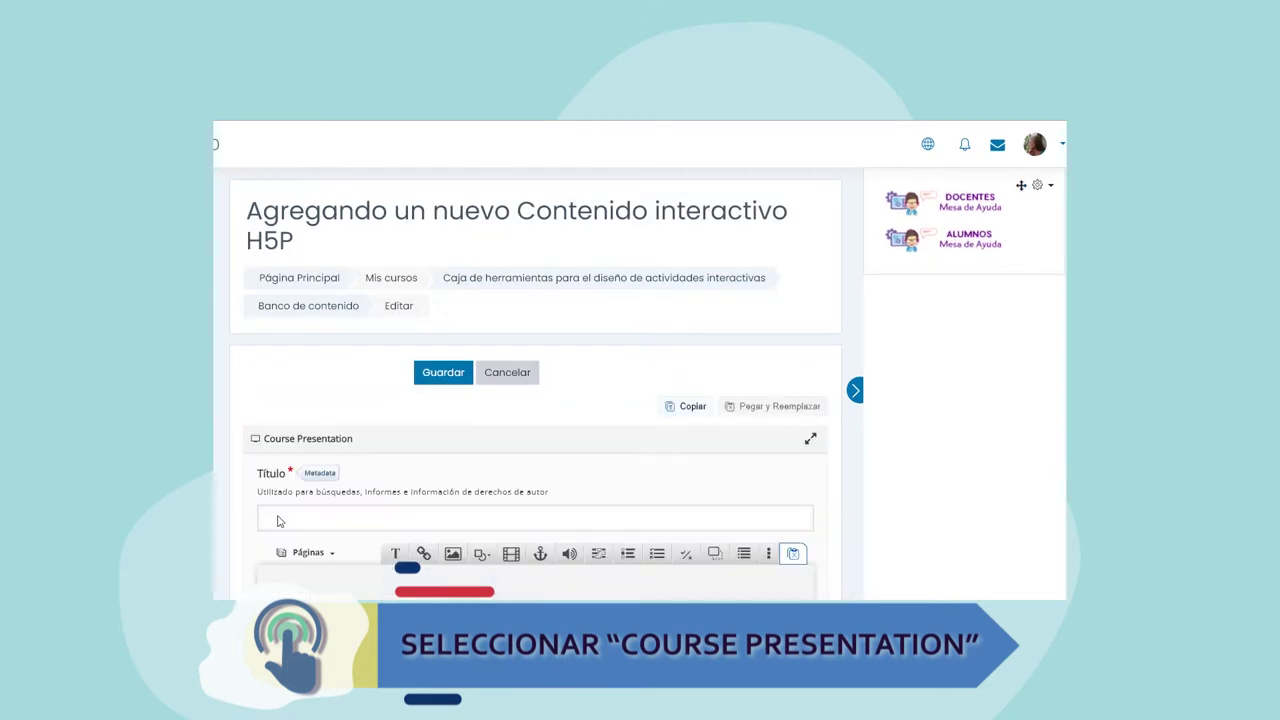
- Title the new Course Presentation "Presentación frambuesas"
{"action": "left_click", "coordinate": [279, 519]}
{"action": "type", "text": "Presentaci"}
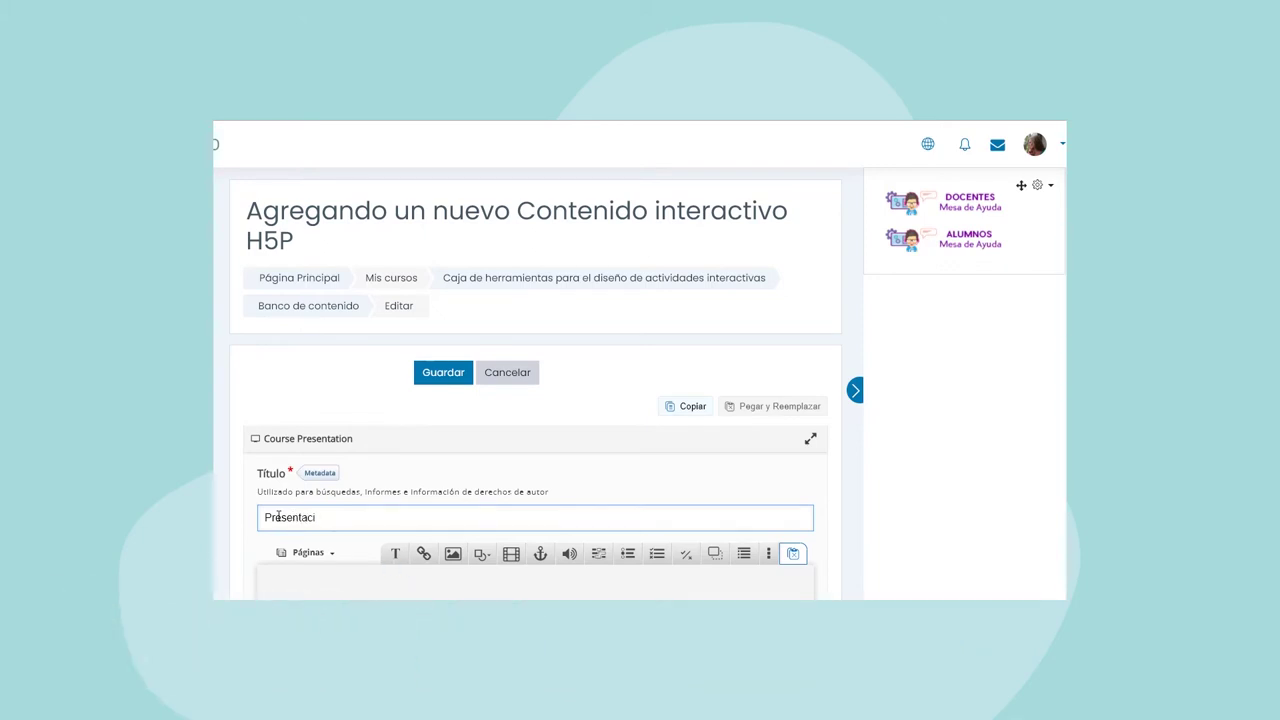
{"action": "type", "text": "ón frambu"}
- Save the raspberry Course Presentation to the content bank
{"action": "scroll", "coordinate": [616, 413], "scroll_direction": "down", "scroll_amount": 1}
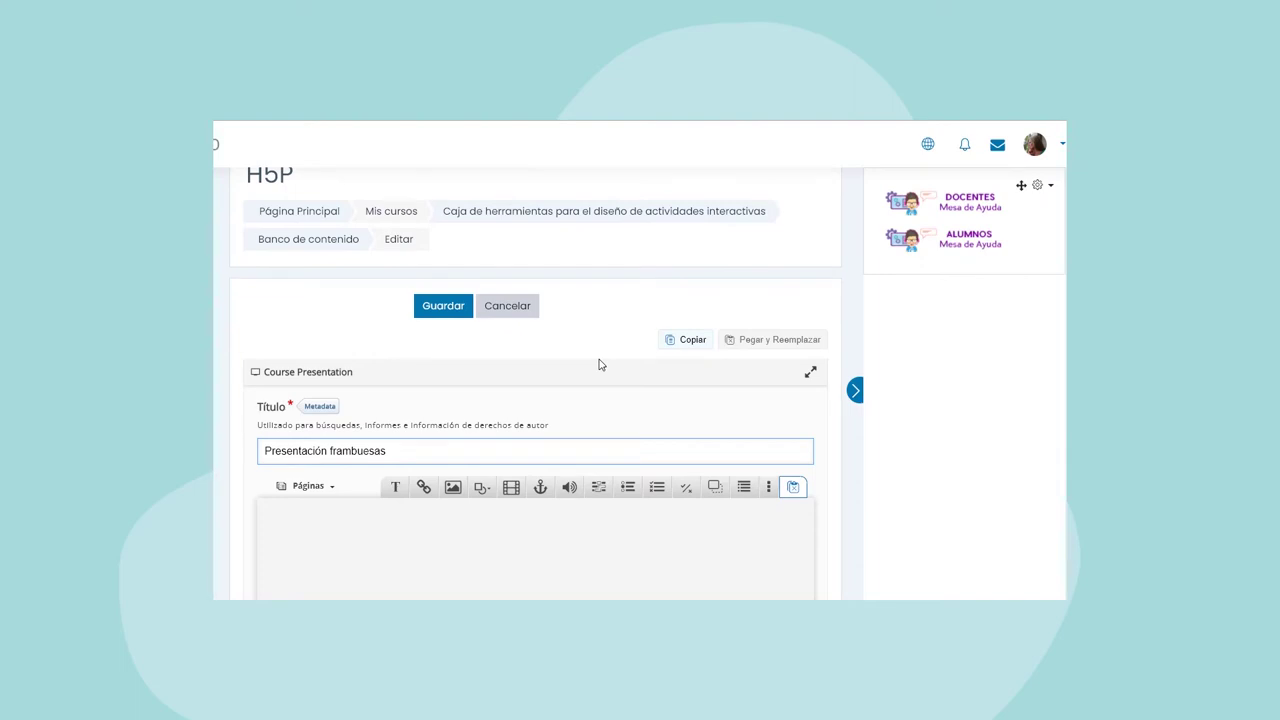
{"action": "scroll", "coordinate": [600, 364], "scroll_direction": "down", "scroll_amount": 1}
{"action": "scroll", "coordinate": [600, 364], "scroll_direction": "down", "scroll_amount": 3}
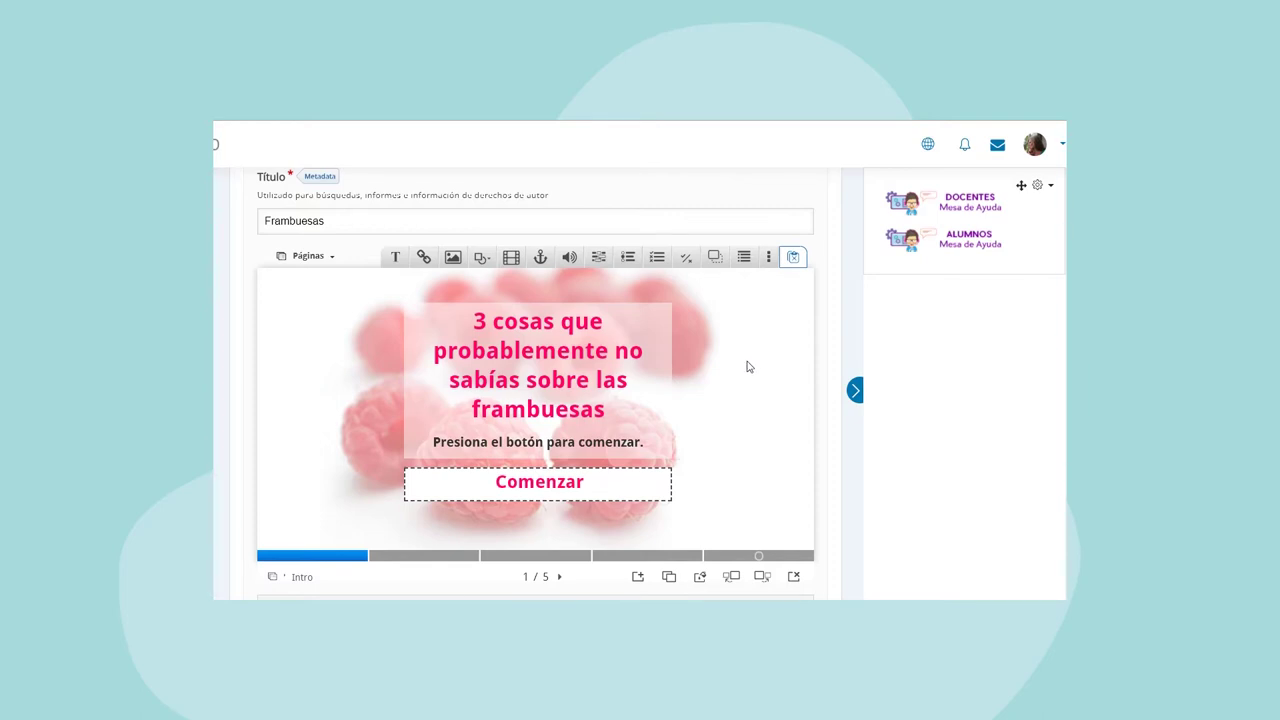
{"action": "scroll", "coordinate": [747, 367], "scroll_direction": "down", "scroll_amount": 2}
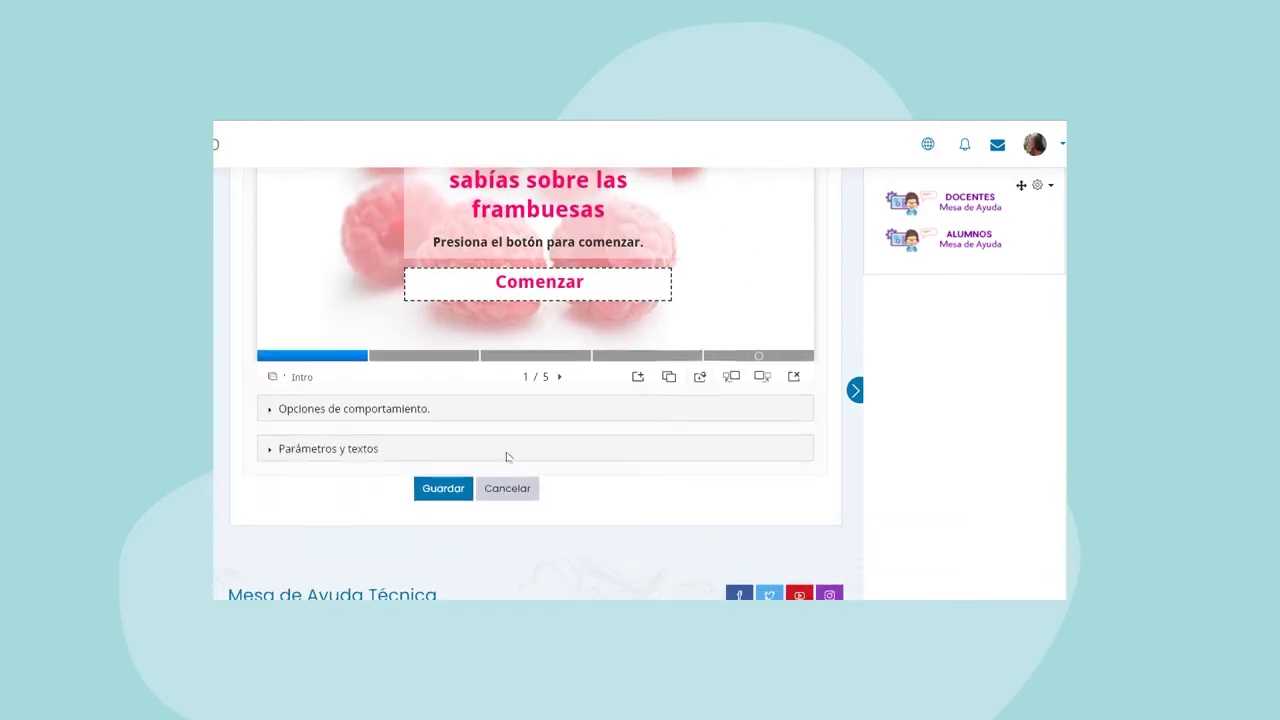
{"action": "left_click", "coordinate": [445, 490]}
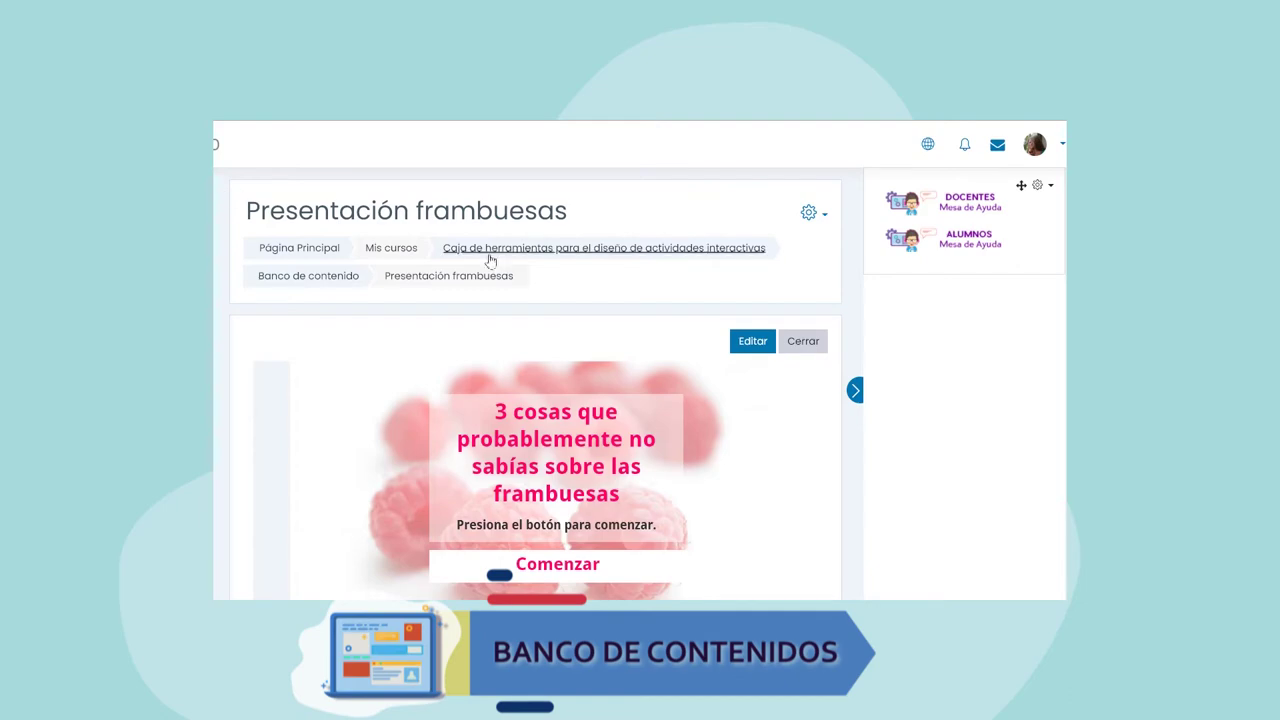
- Return to the content bank and look through its items for Presentación frambuesas
{"action": "left_click", "coordinate": [340, 289]}
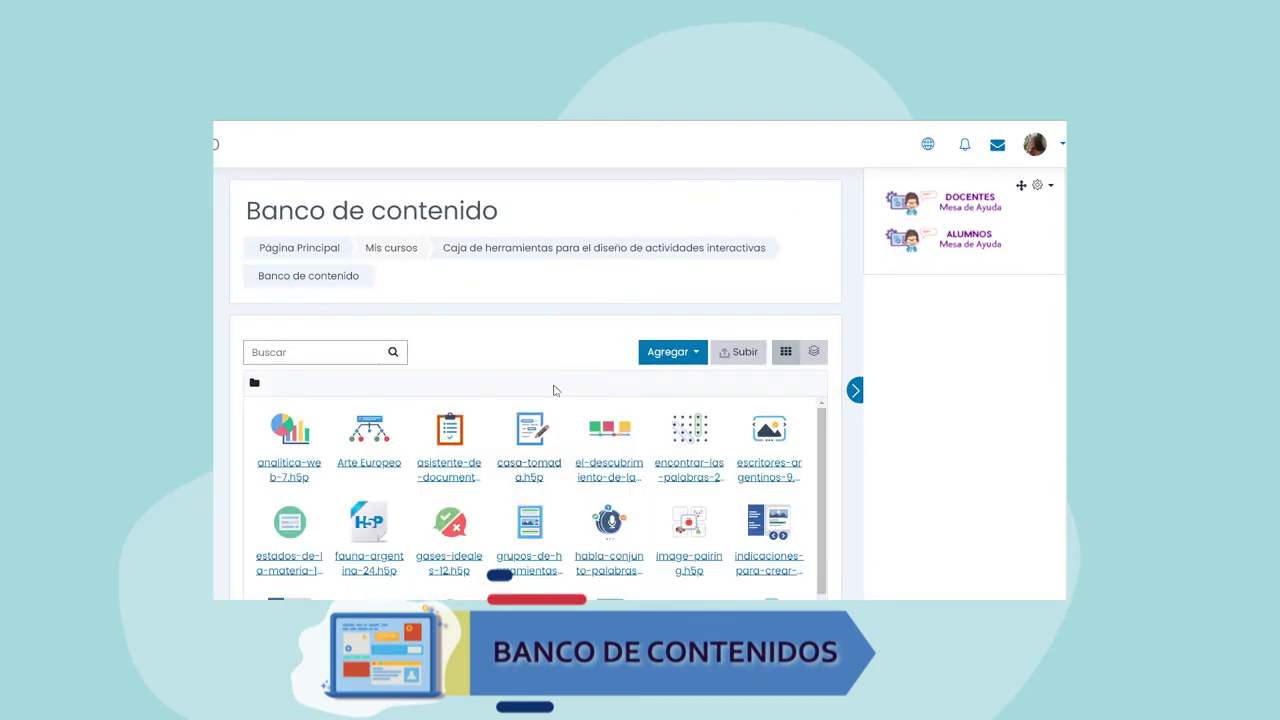
{"action": "scroll", "coordinate": [554, 389], "scroll_direction": "down", "scroll_amount": 3}
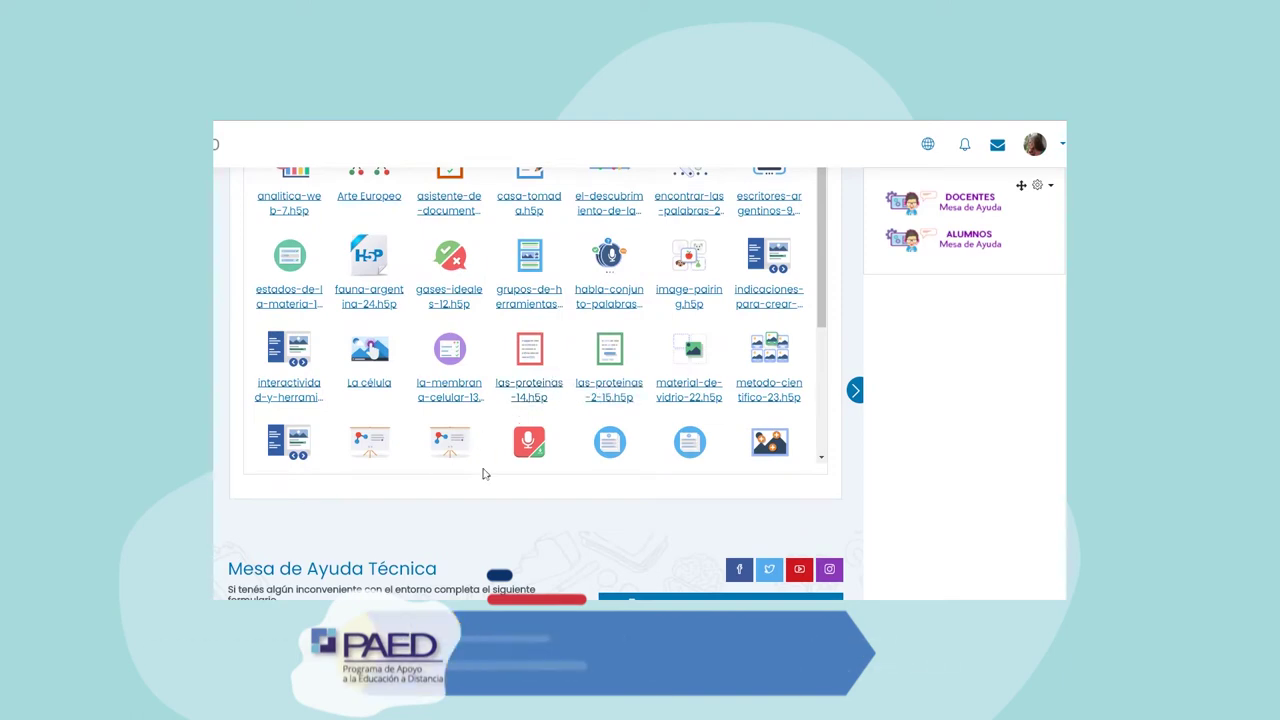
{"action": "scroll", "coordinate": [823, 287], "scroll_direction": "down", "scroll_amount": 3}
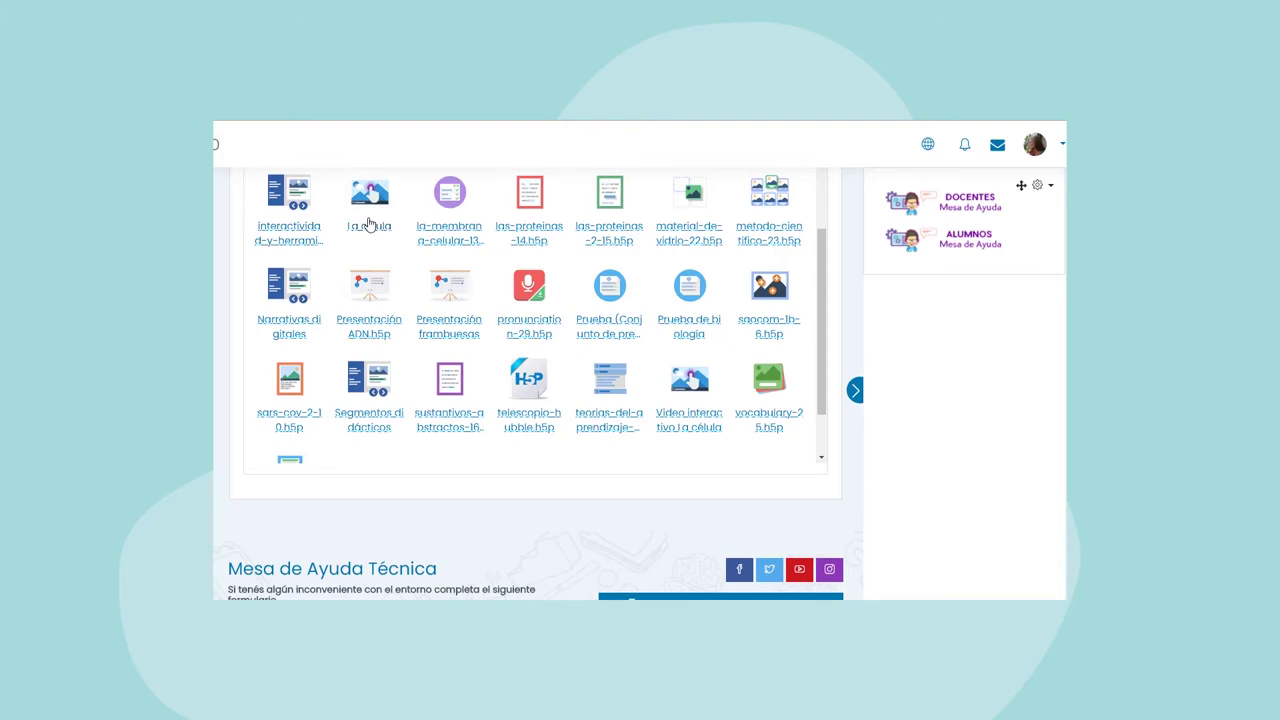
{"action": "scroll", "coordinate": [369, 224], "scroll_direction": "up", "scroll_amount": 3}
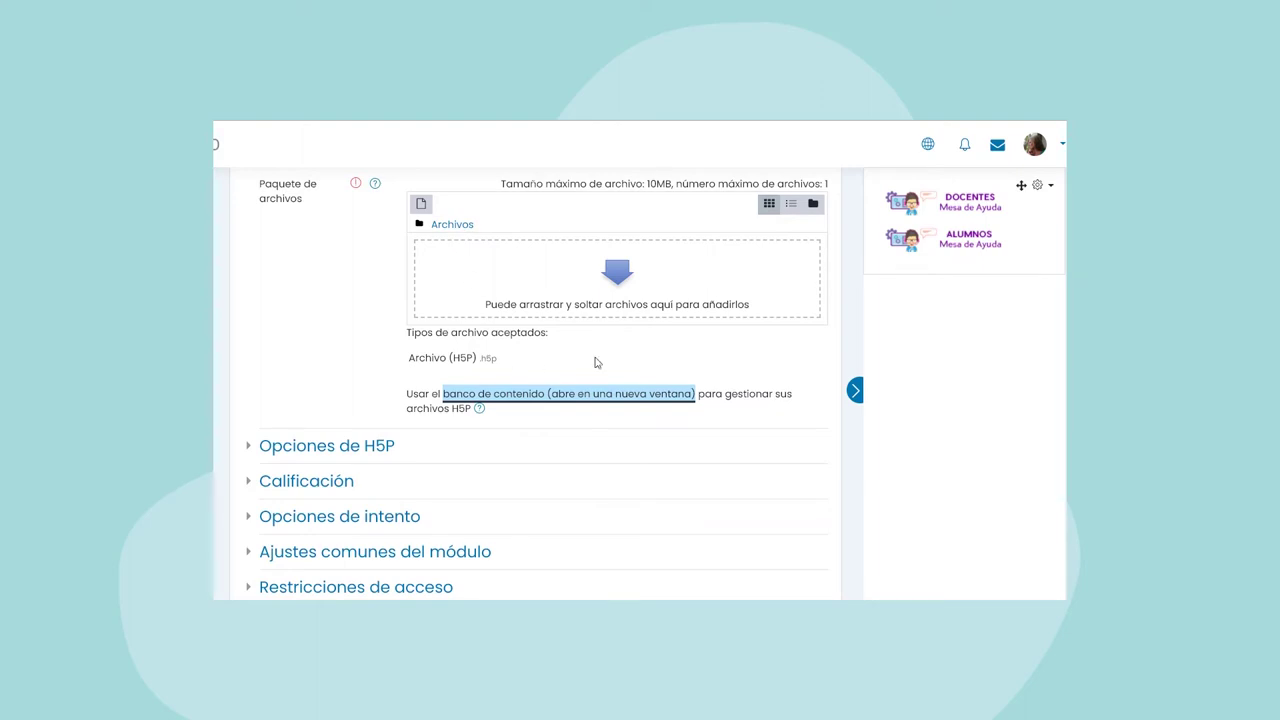
- Attach a copy of Presentación frambuesas from the content bank as the H5P activity's package file
{"action": "left_click", "coordinate": [354, 360]}
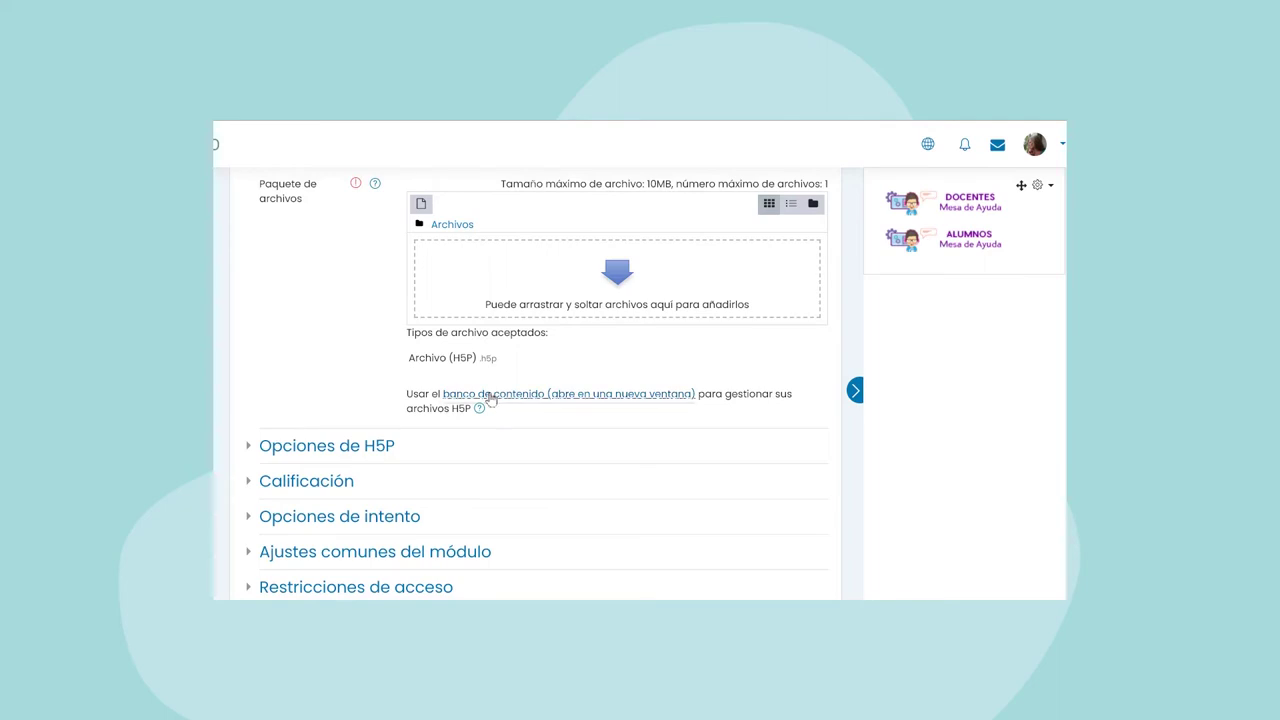
{"action": "left_click", "coordinate": [421, 206]}
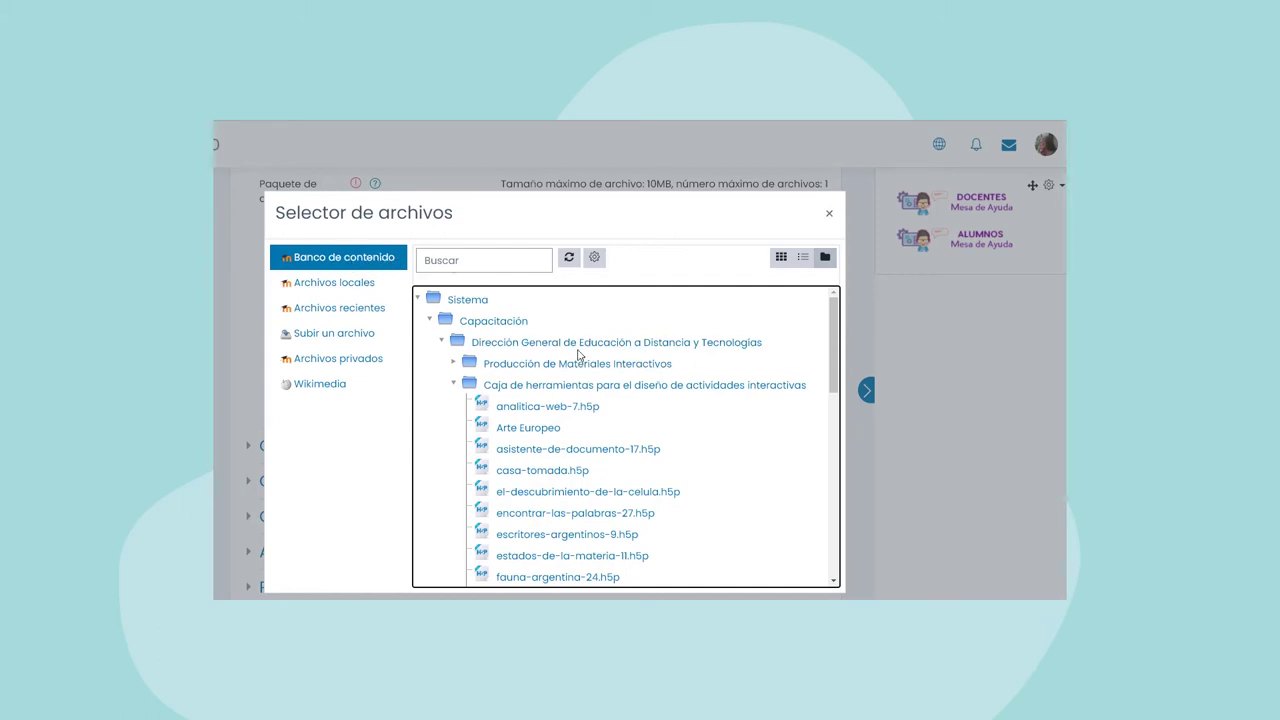
{"action": "scroll", "coordinate": [583, 352], "scroll_direction": "down", "scroll_amount": 2}
{"action": "scroll", "coordinate": [585, 340], "scroll_direction": "down", "scroll_amount": 4}
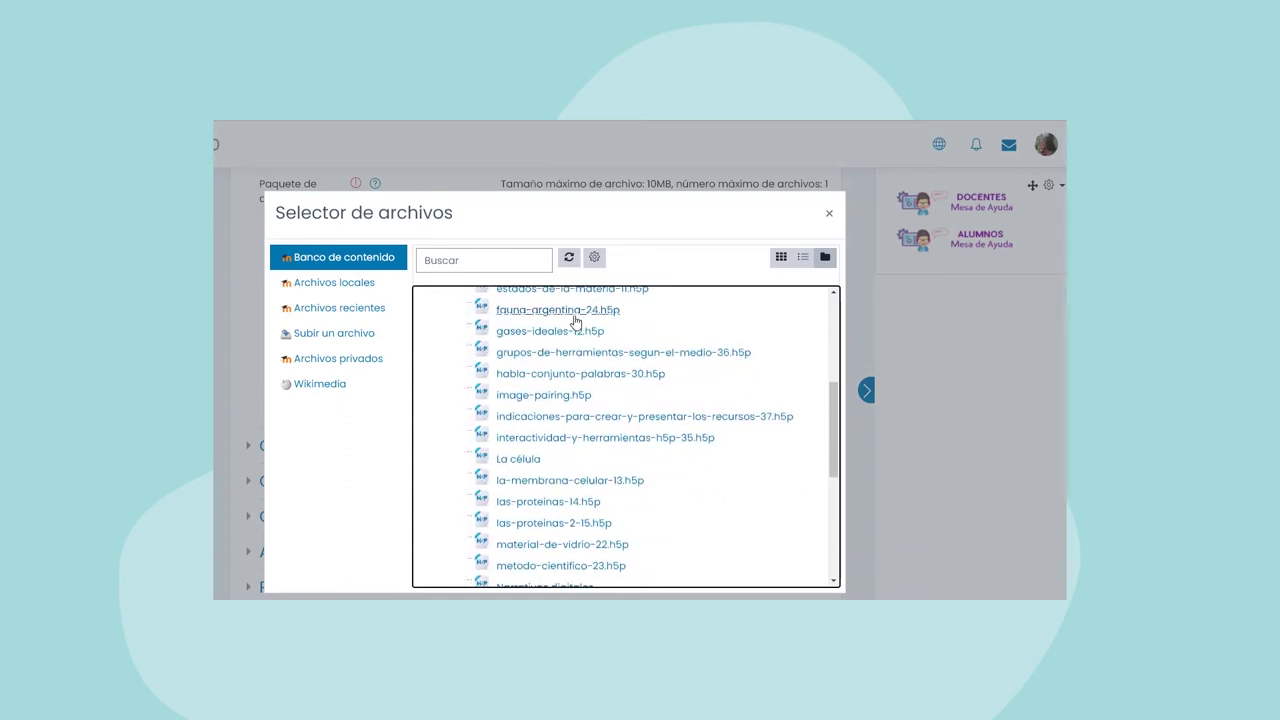
{"action": "scroll", "coordinate": [575, 320], "scroll_direction": "down", "scroll_amount": 1}
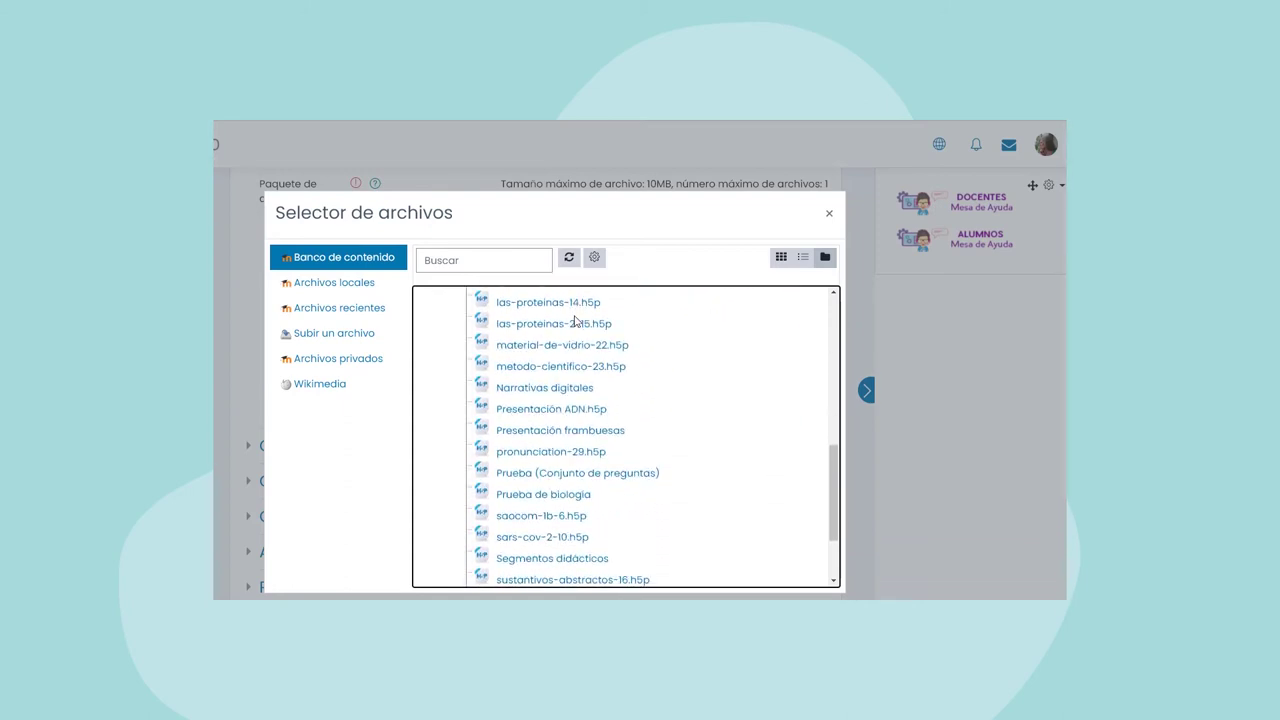
{"action": "scroll", "coordinate": [575, 320], "scroll_direction": "down", "scroll_amount": 1}
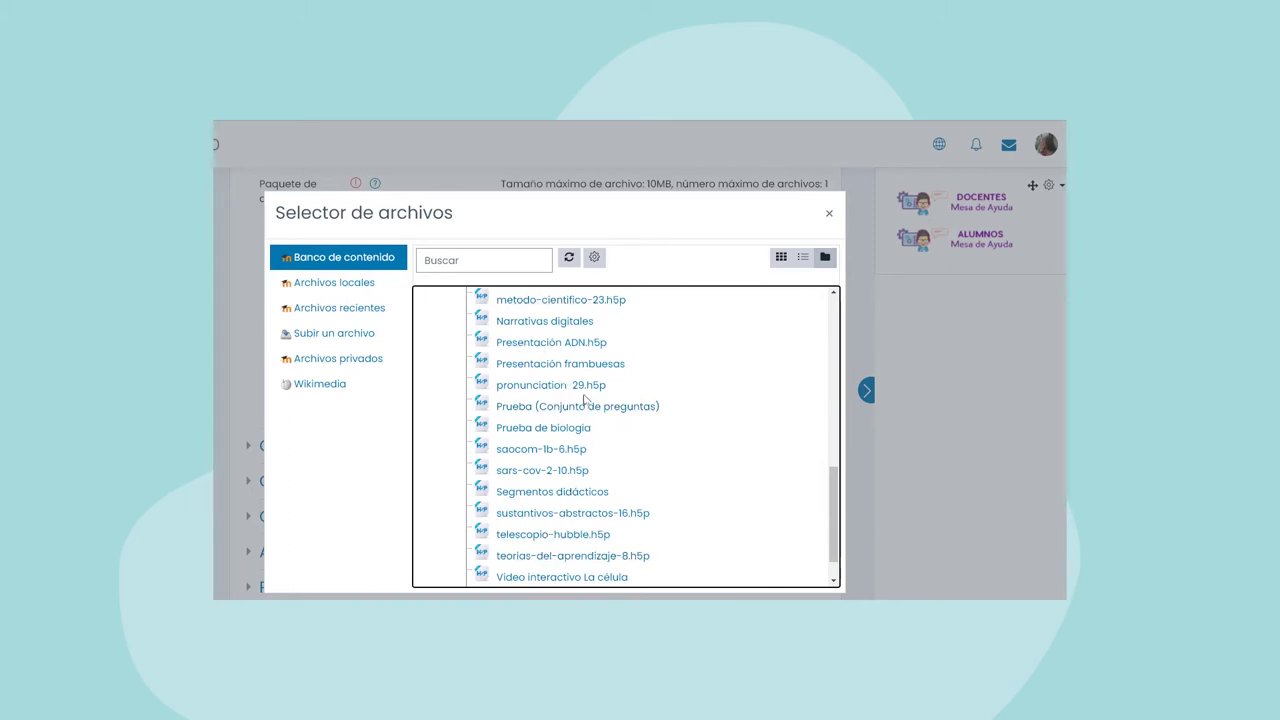
{"action": "left_click", "coordinate": [544, 366]}
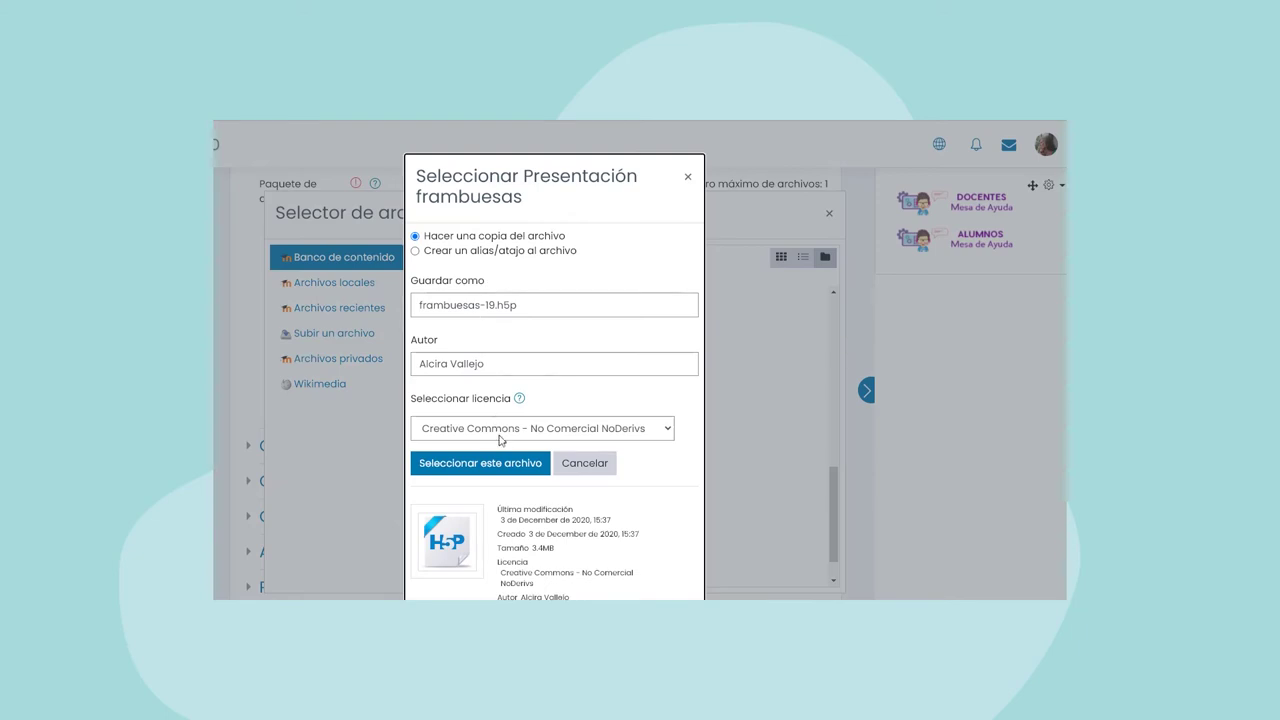
{"action": "left_click", "coordinate": [494, 470]}
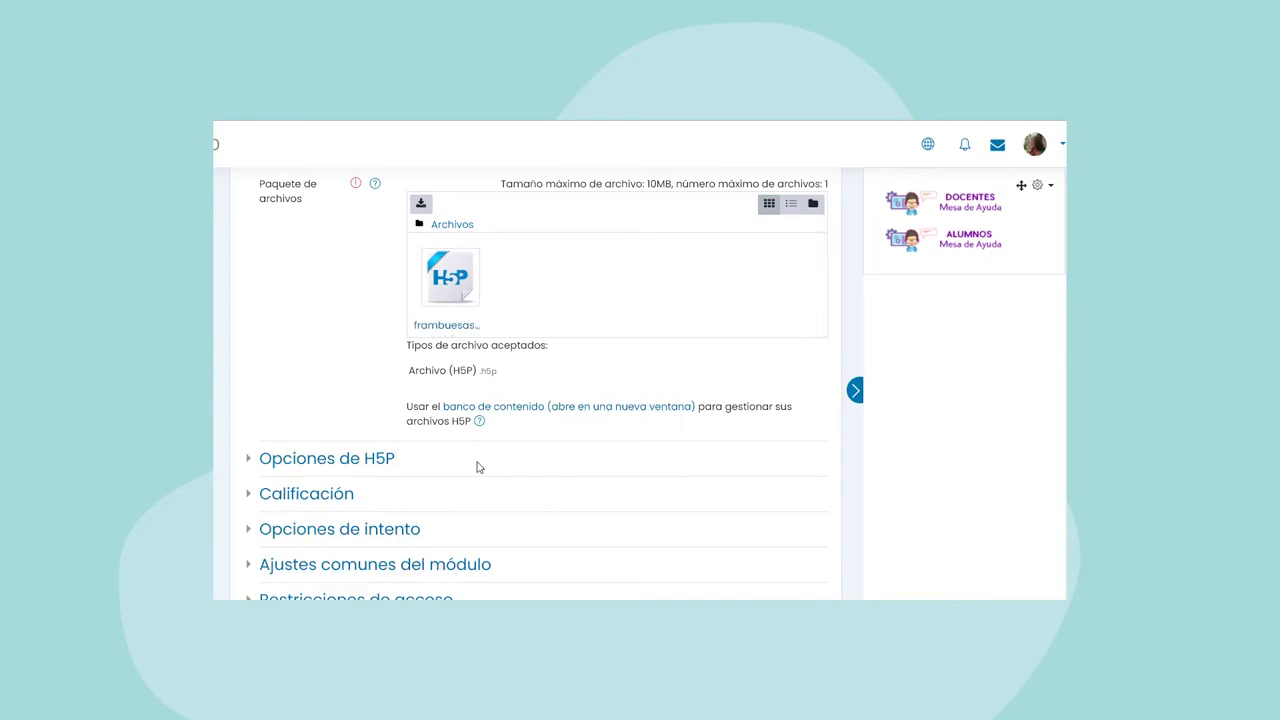
- Allow downloading (Permitir descargar) in the activity's H5P options
{"action": "scroll", "coordinate": [477, 466], "scroll_direction": "down", "scroll_amount": 1}
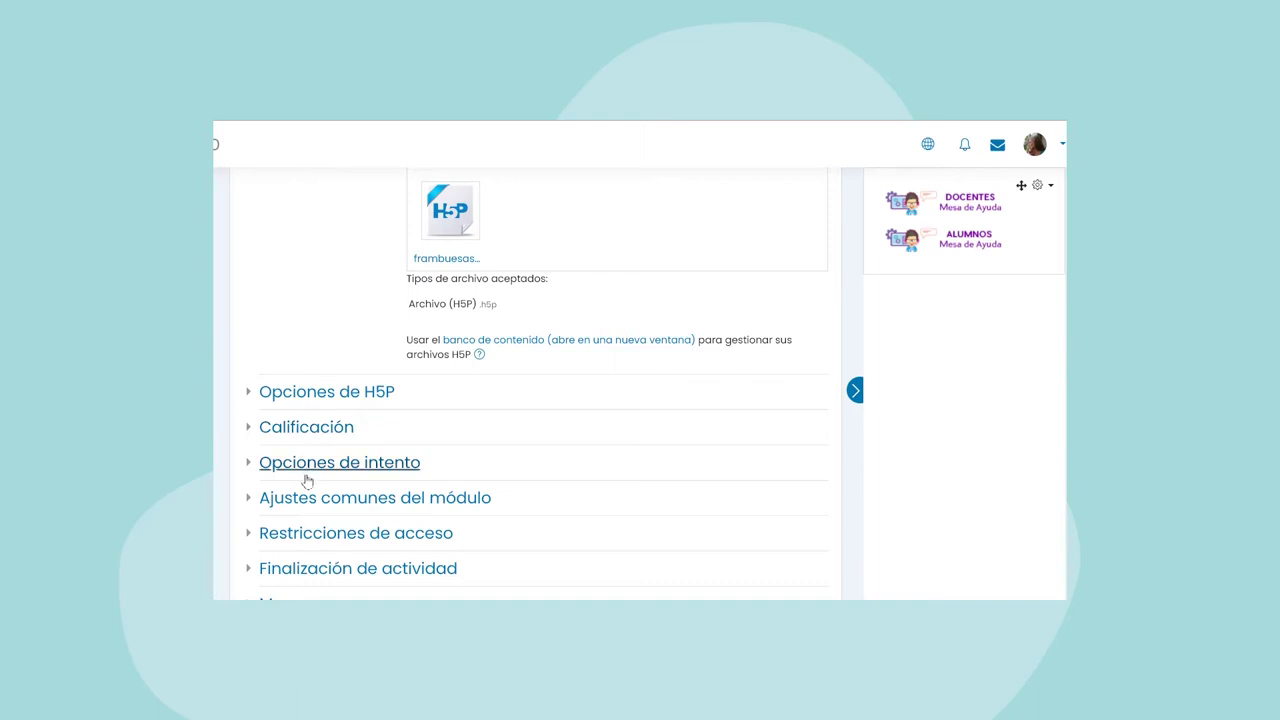
{"action": "left_click", "coordinate": [313, 396]}
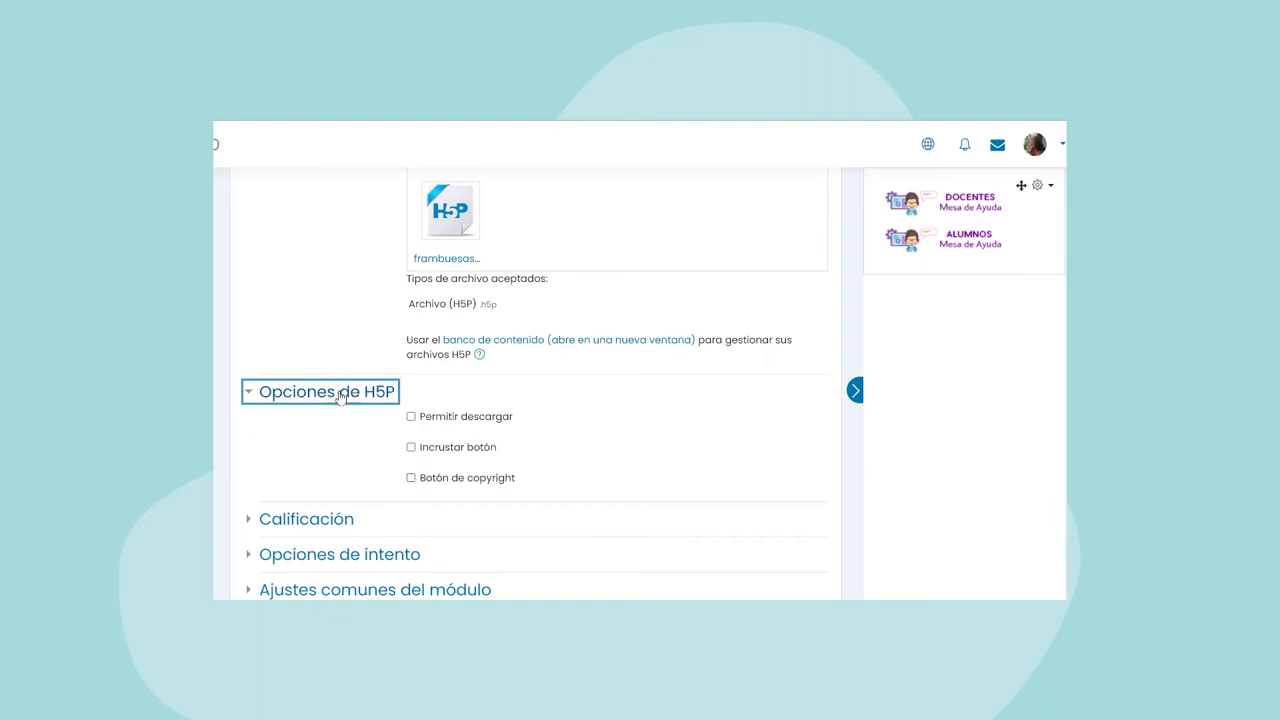
{"action": "left_click", "coordinate": [410, 416]}
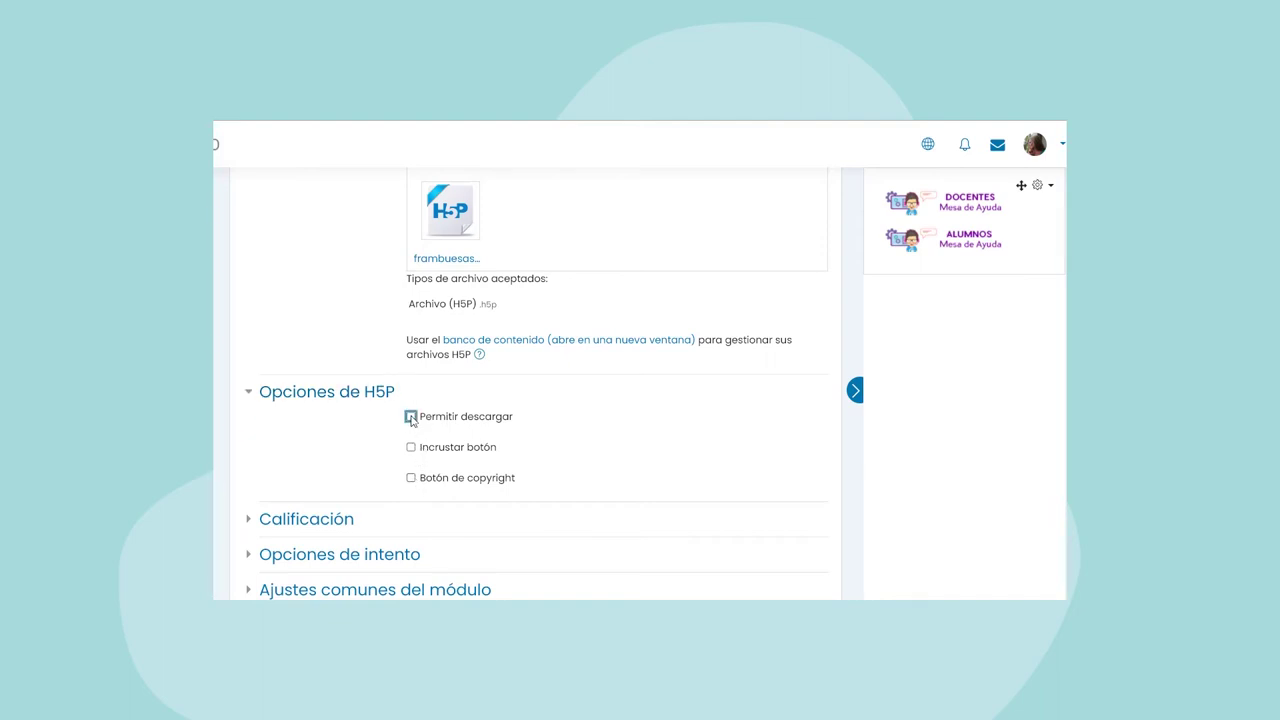
- Enable the embed button (Incrustar botón) in the H5P options, save the activity and return to the course
{"action": "left_click", "coordinate": [411, 449]}
{"action": "left_click", "coordinate": [411, 448]}
{"action": "scroll", "coordinate": [548, 404], "scroll_direction": "down", "scroll_amount": 3}
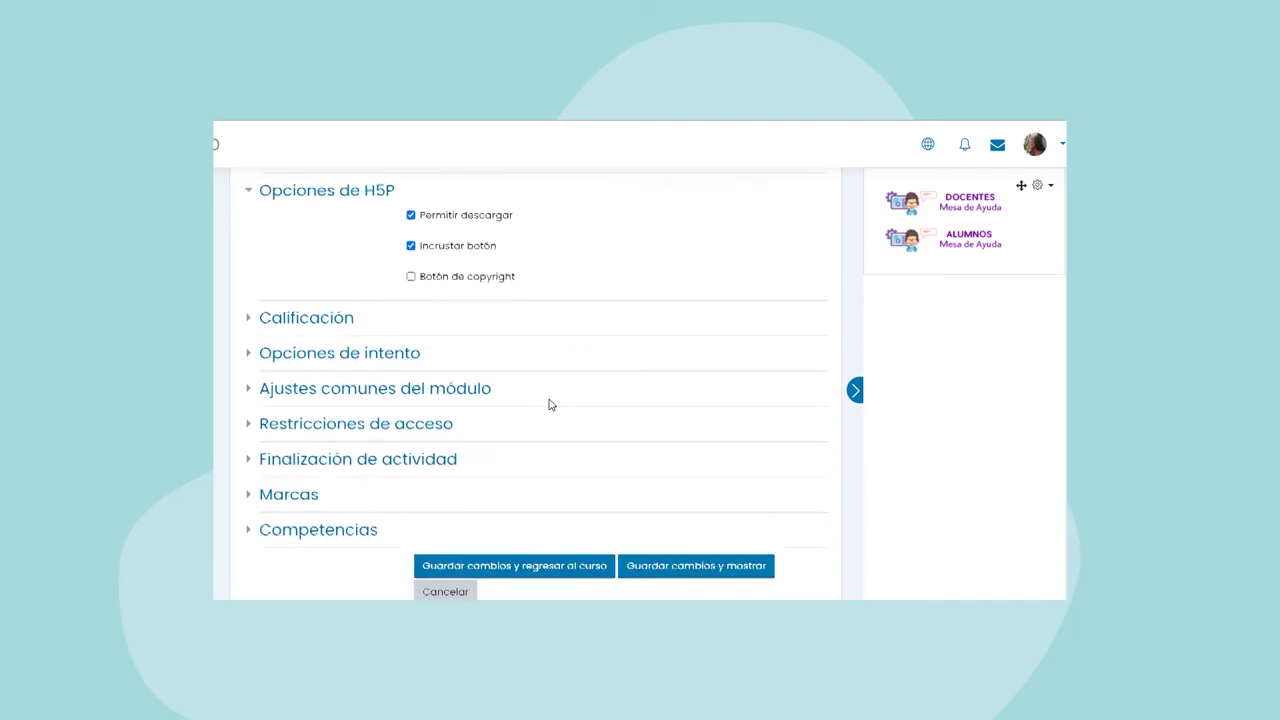
{"action": "scroll", "coordinate": [548, 404], "scroll_direction": "down", "scroll_amount": 2}
{"action": "scroll", "coordinate": [540, 385], "scroll_direction": "down", "scroll_amount": 1}
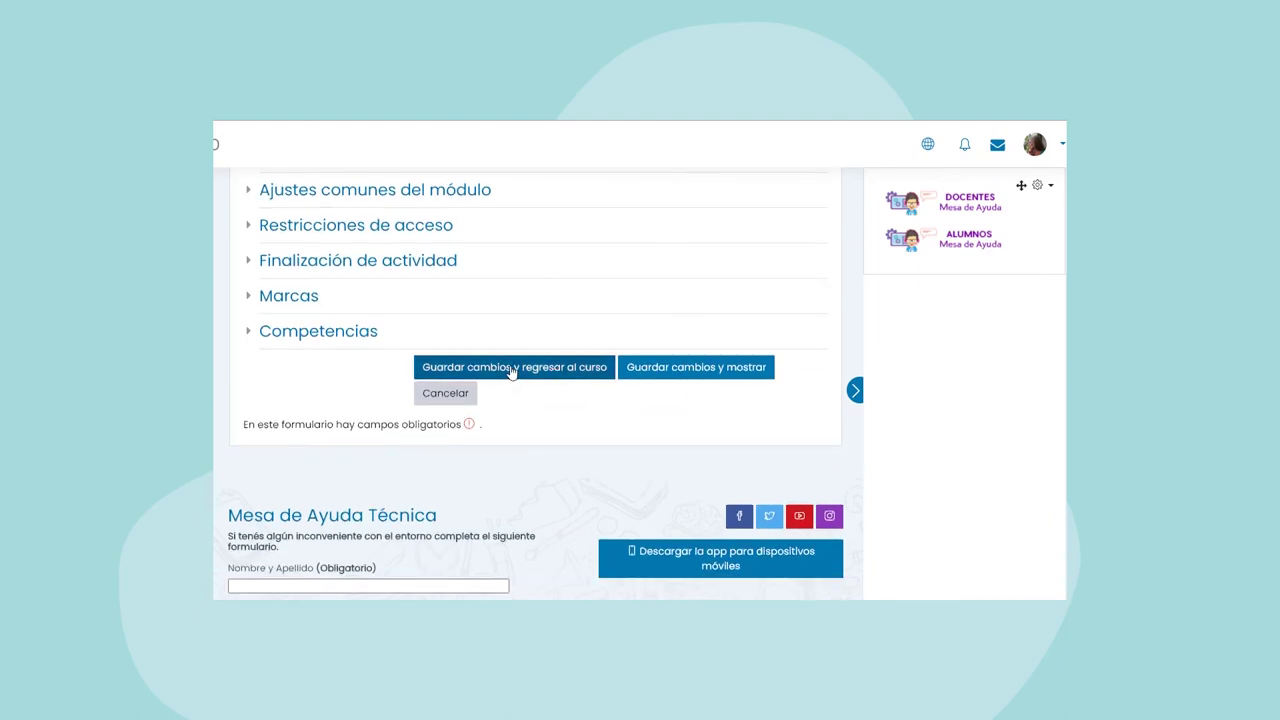
{"action": "left_click", "coordinate": [512, 370]}
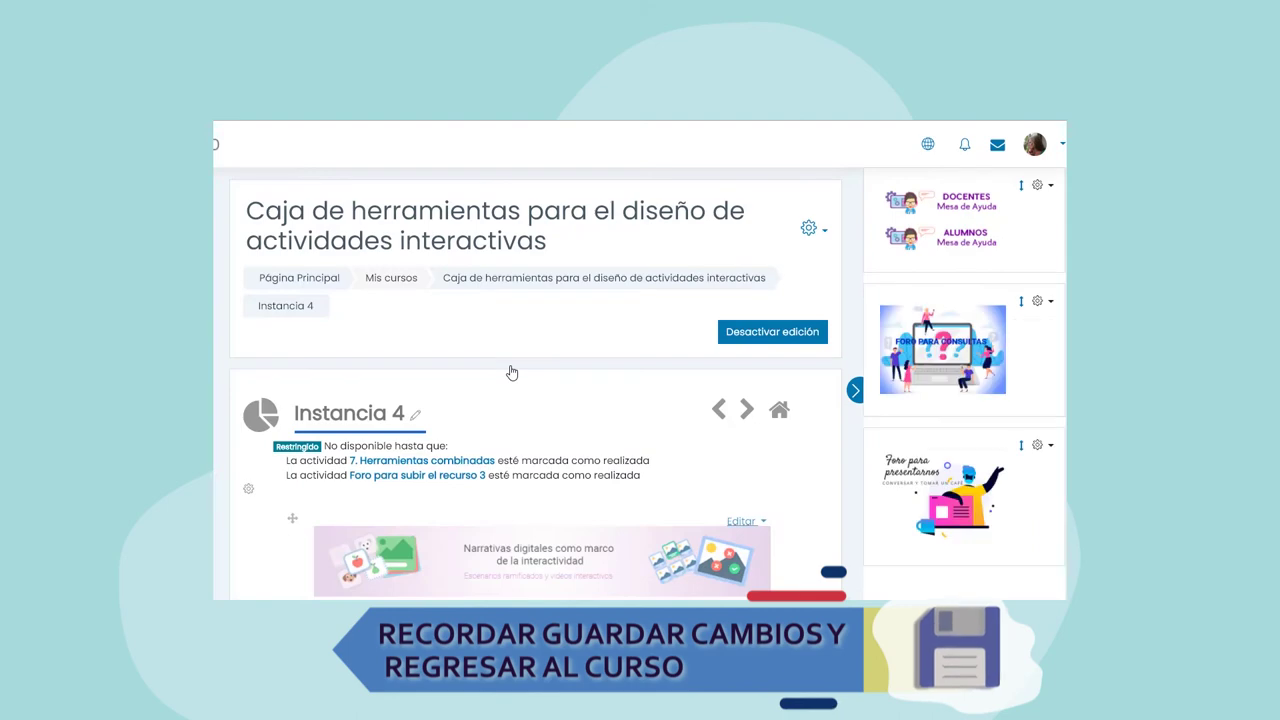
- Open the Presentación activity from the Actividades block of Instancia 4 and look over its preview
{"action": "scroll", "coordinate": [510, 365], "scroll_direction": "down", "scroll_amount": 12}
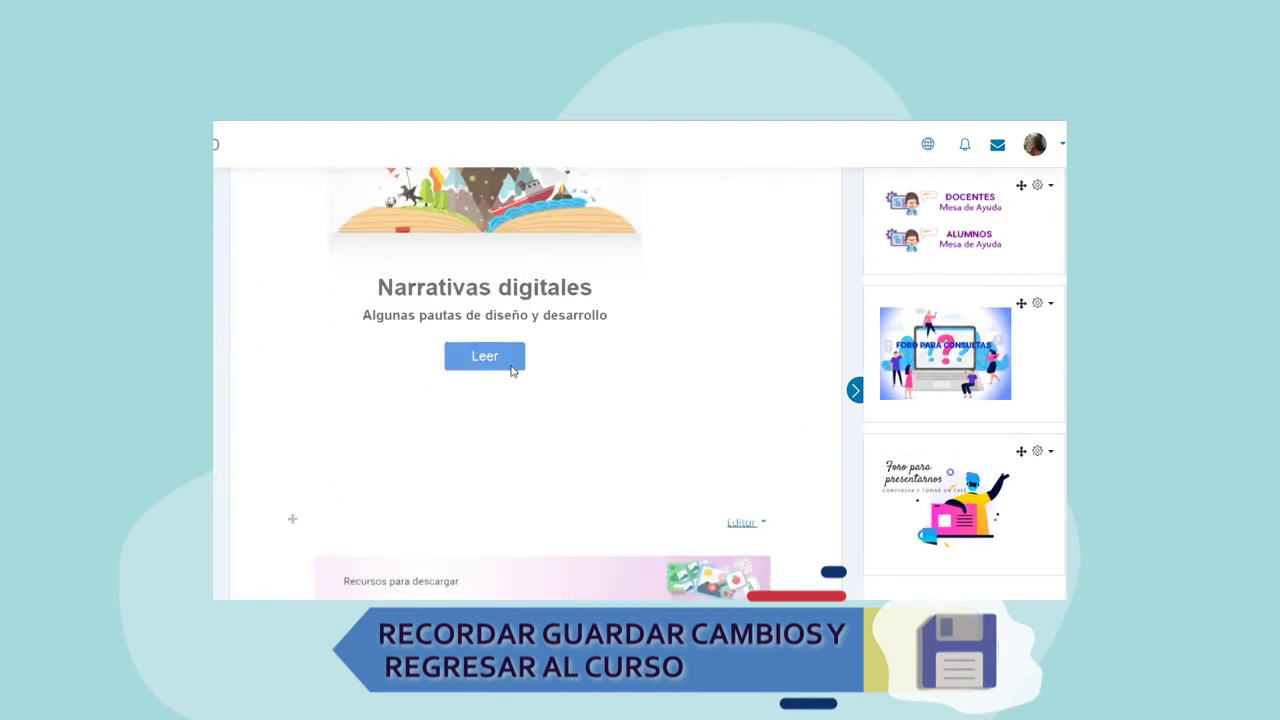
{"action": "scroll", "coordinate": [510, 371], "scroll_direction": "down", "scroll_amount": 10}
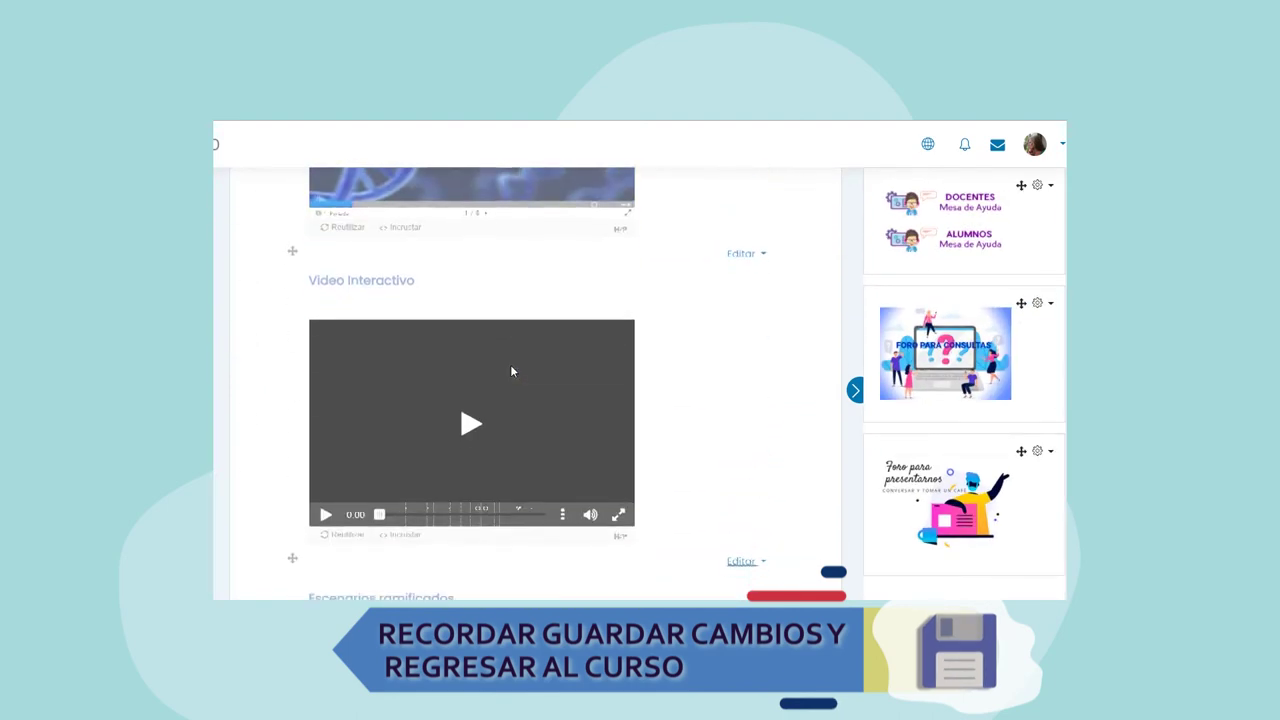
{"action": "scroll", "coordinate": [510, 371], "scroll_direction": "down", "scroll_amount": 3}
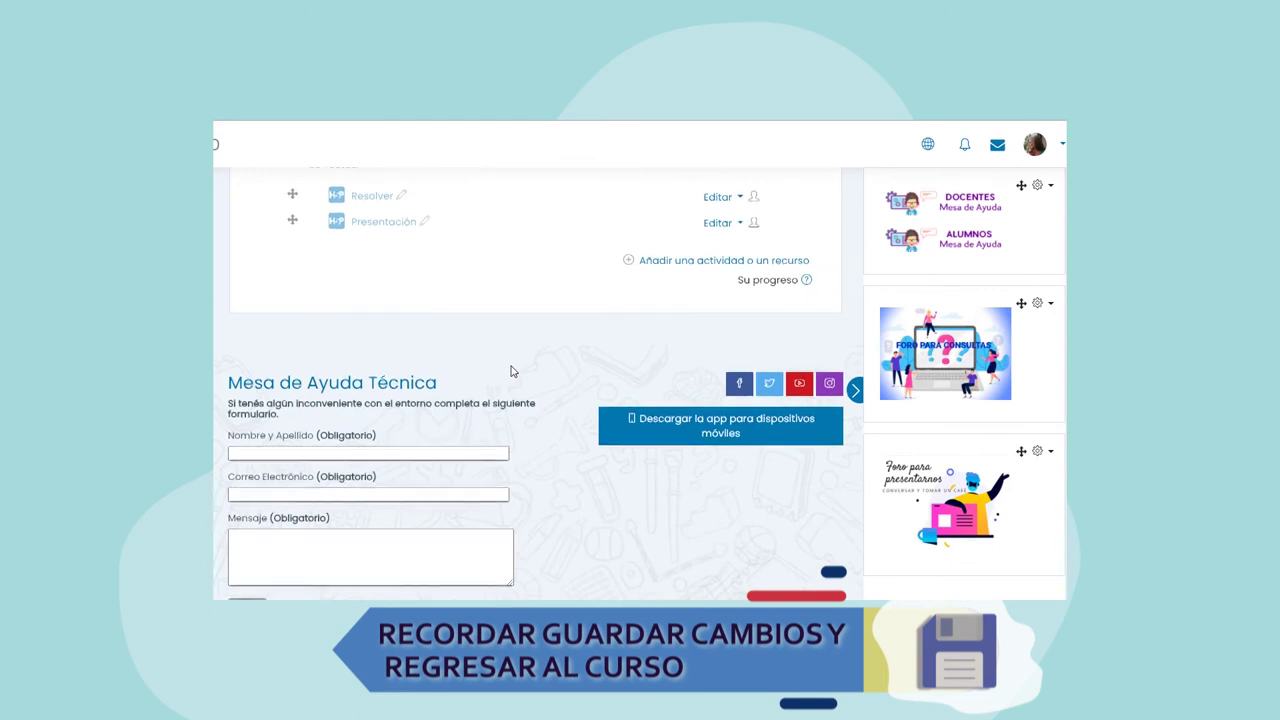
{"action": "scroll", "coordinate": [510, 371], "scroll_direction": "up", "scroll_amount": 2}
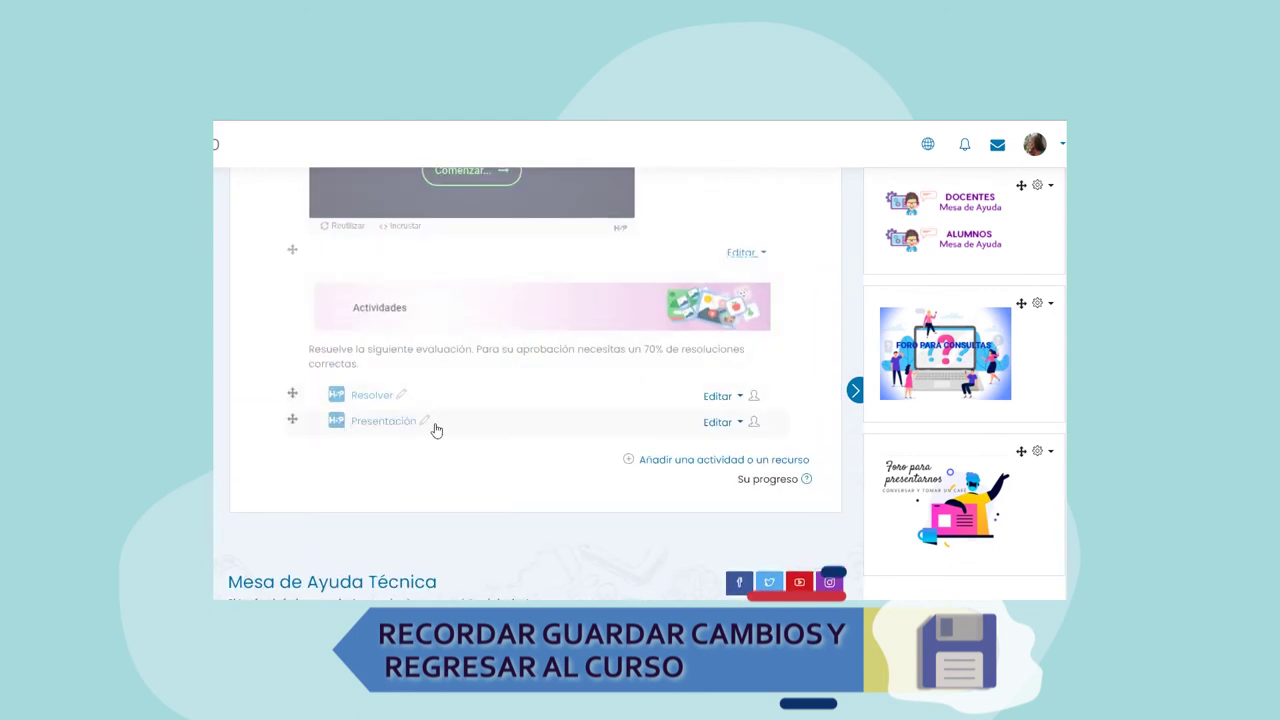
{"action": "left_click", "coordinate": [379, 424]}
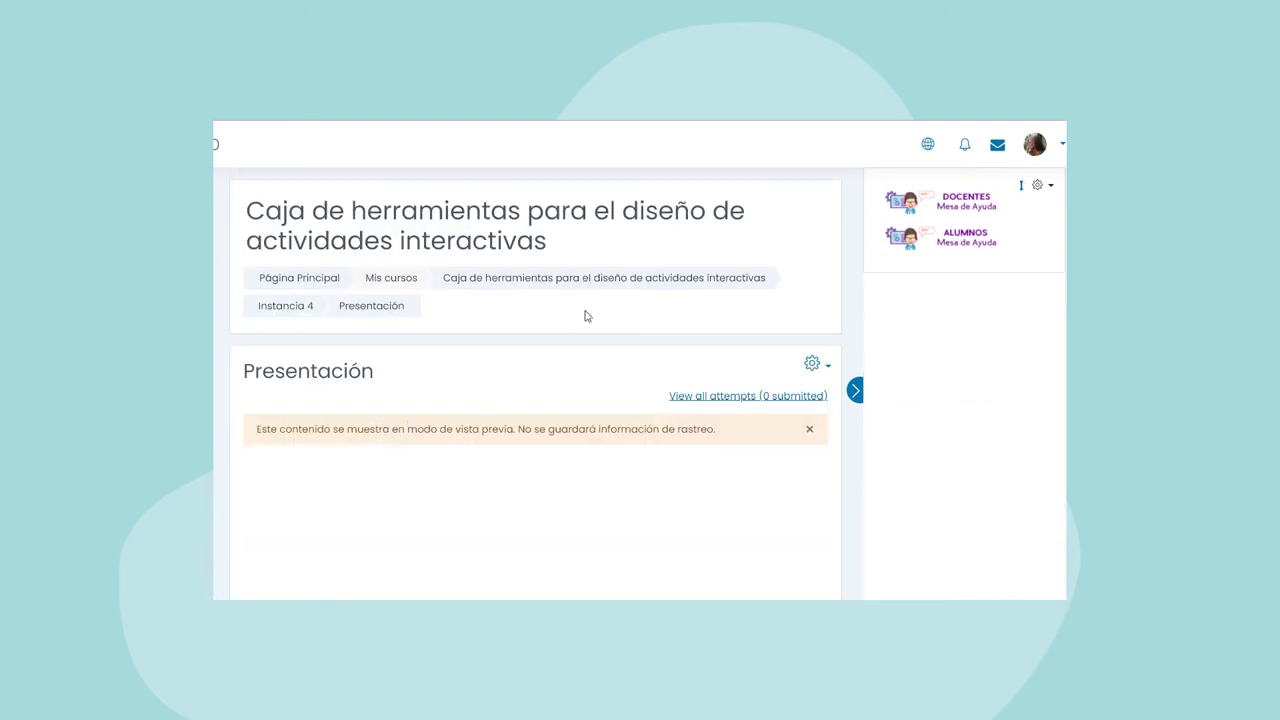
{"action": "scroll", "coordinate": [587, 316], "scroll_direction": "down", "scroll_amount": 2}
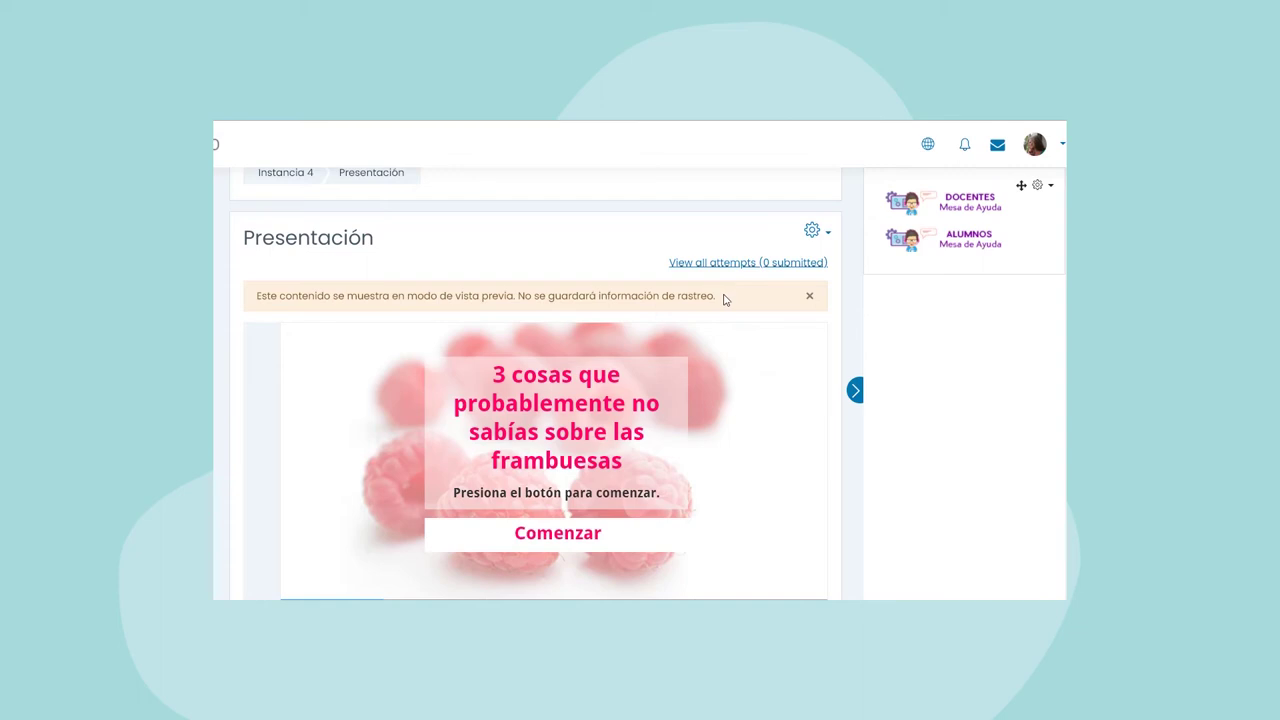
{"action": "scroll", "coordinate": [725, 300], "scroll_direction": "down", "scroll_amount": 2}
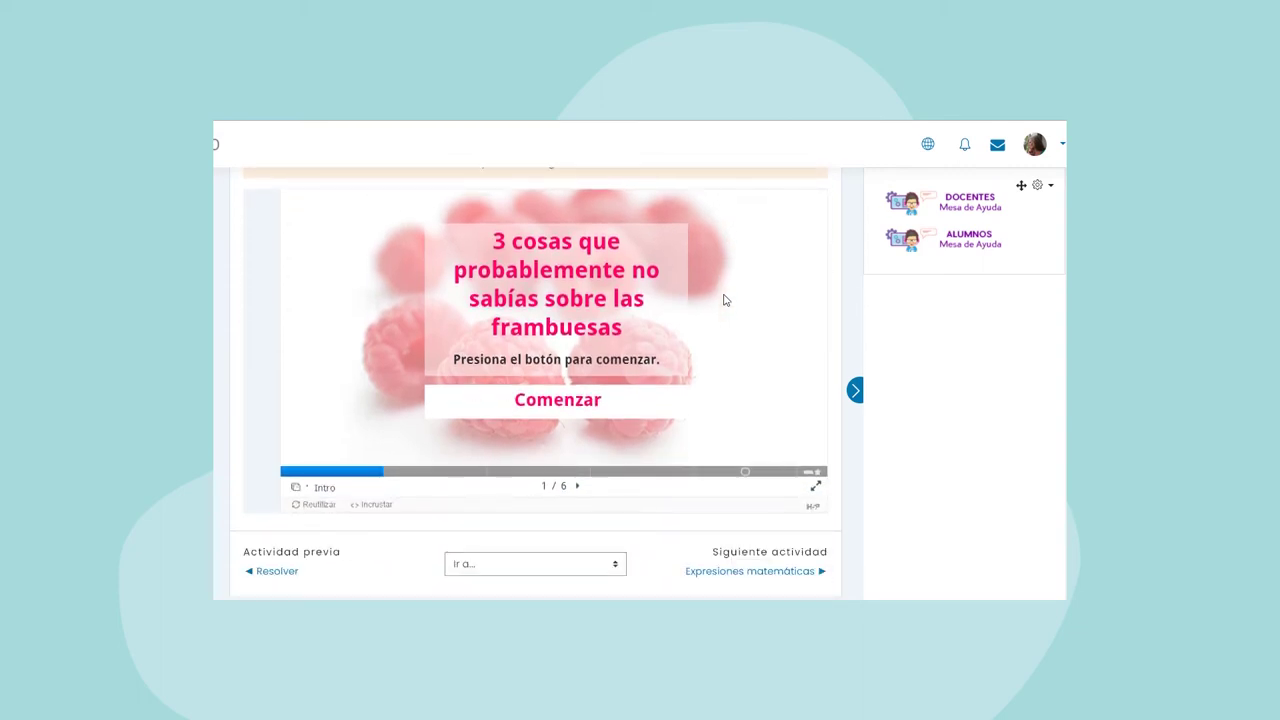
{"action": "scroll", "coordinate": [725, 300], "scroll_direction": "up", "scroll_amount": 1}
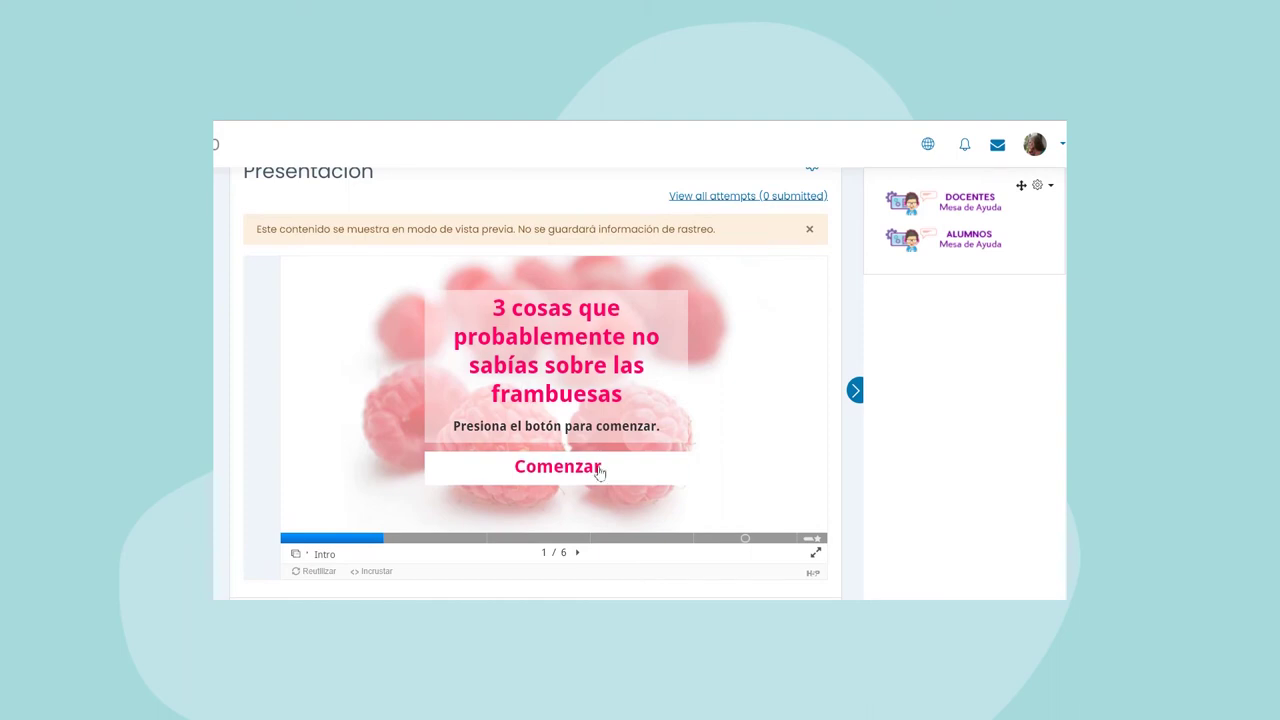
- Download the presentation for reuse as the .h5p file course-presentation-123-123.h5p, saved in the Escritorio folder
{"action": "scroll", "coordinate": [567, 404], "scroll_direction": "down", "scroll_amount": 2}
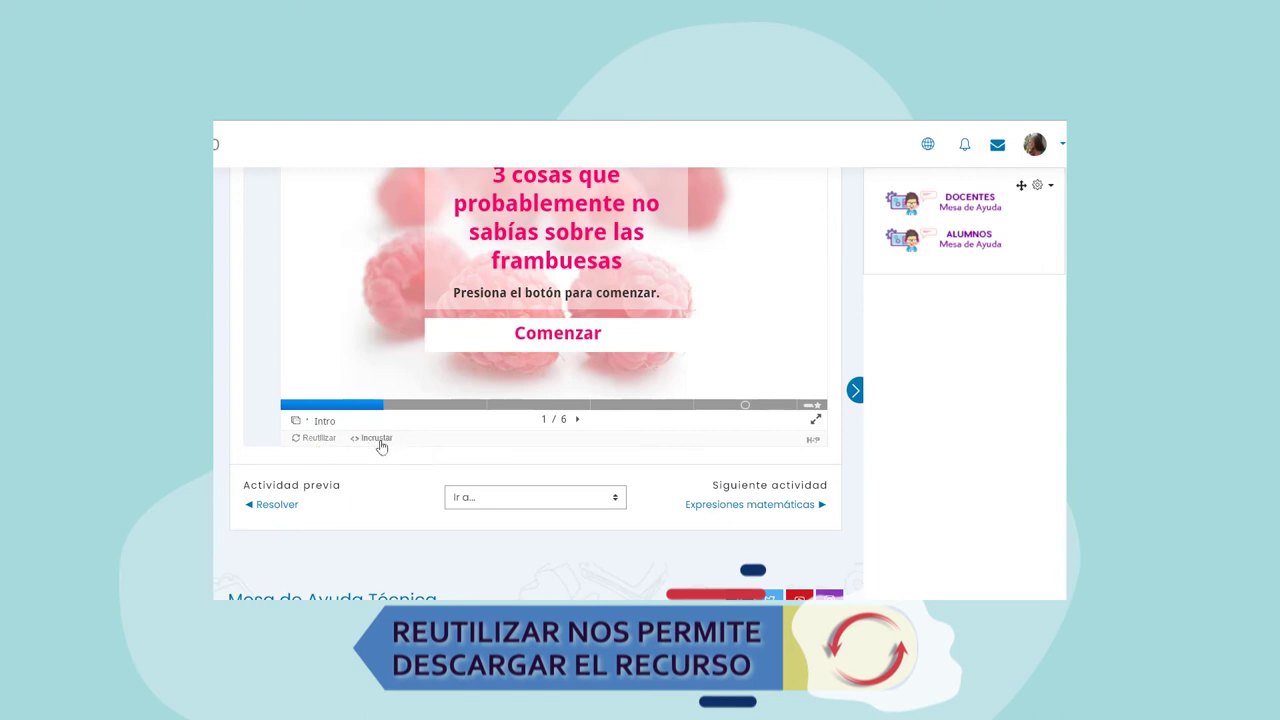
{"action": "left_click", "coordinate": [320, 440]}
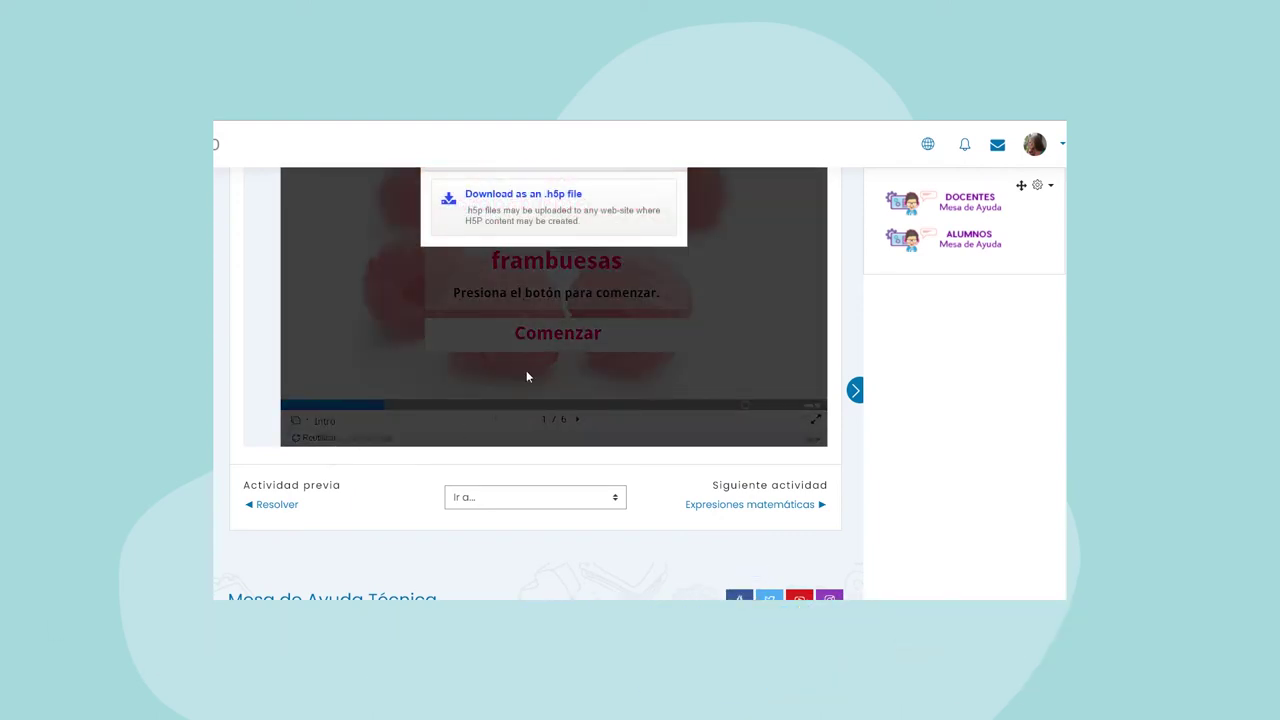
{"action": "scroll", "coordinate": [526, 370], "scroll_direction": "up", "scroll_amount": 1}
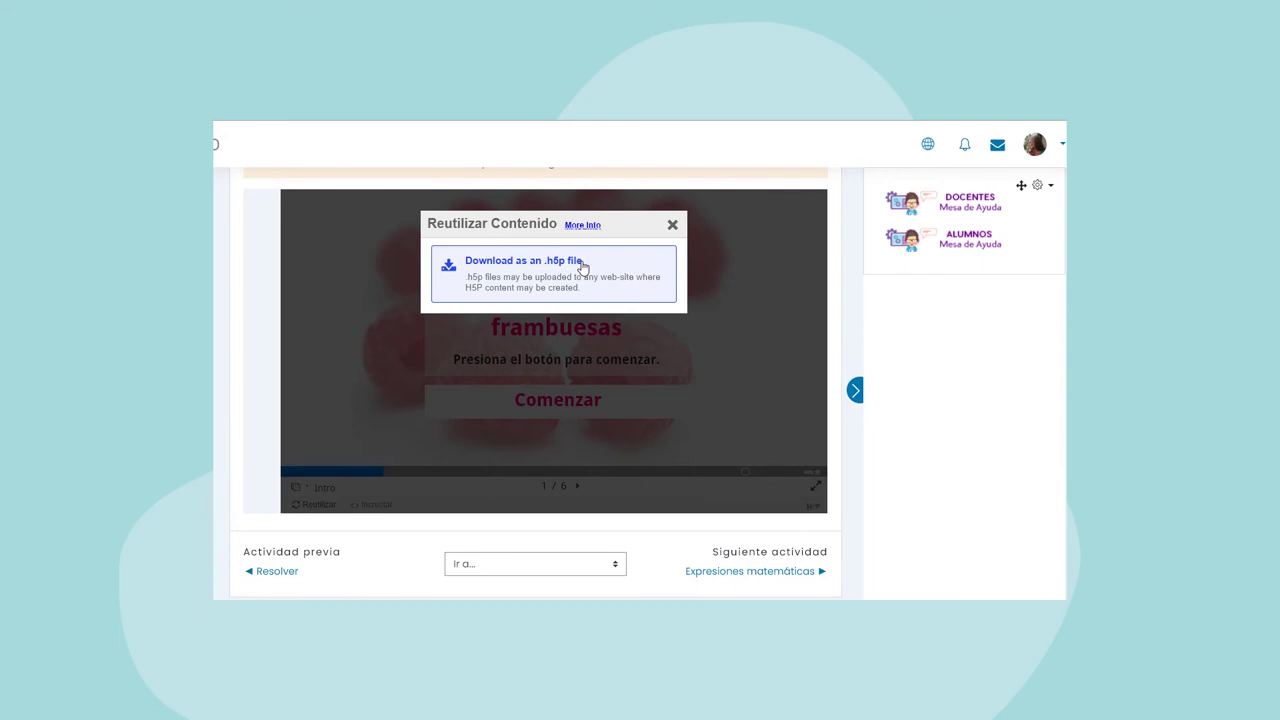
{"action": "left_click", "coordinate": [529, 268]}
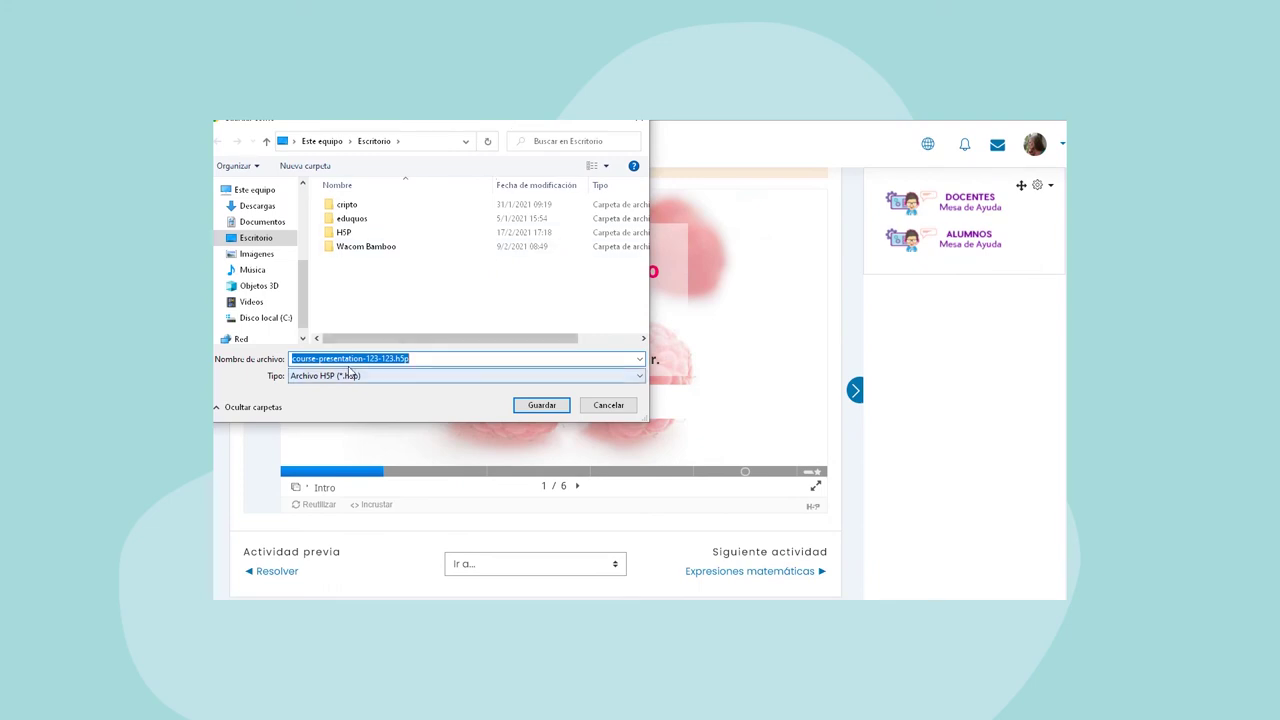
{"action": "left_click", "coordinate": [537, 406]}
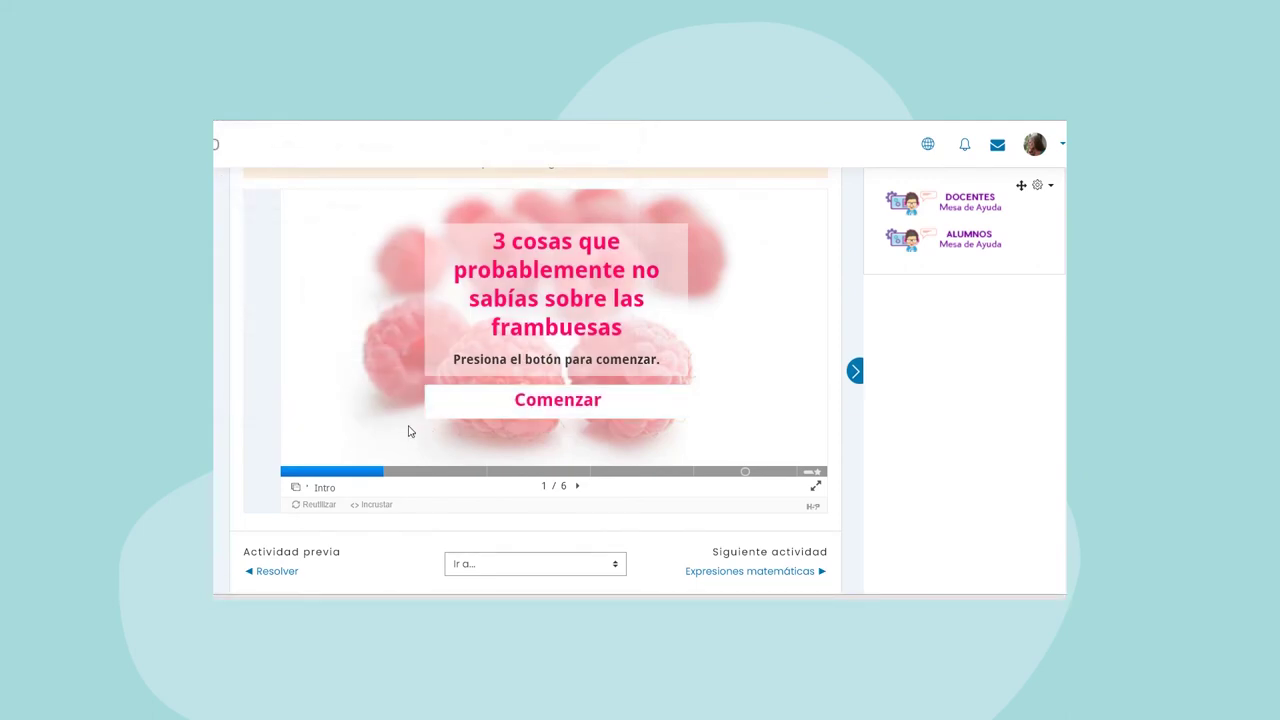
- View the presentation's embed code (Incrustar), then close it
{"action": "left_click", "coordinate": [382, 510]}
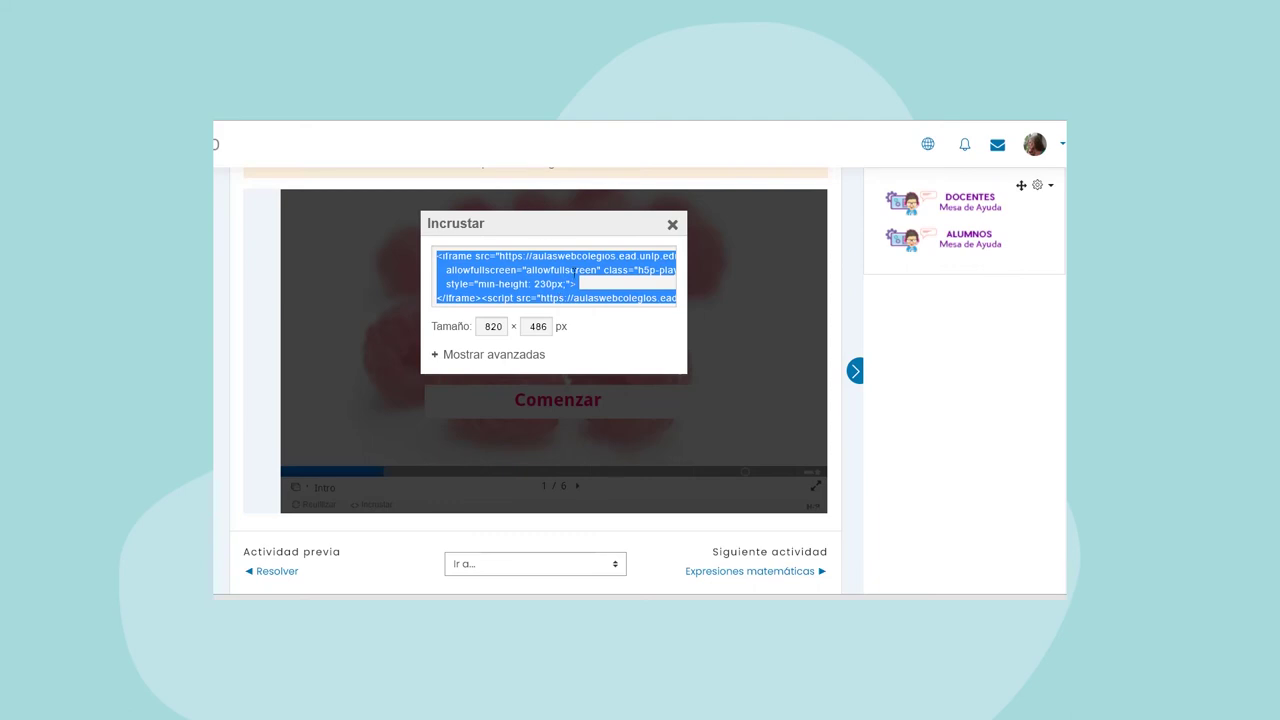
{"action": "left_click", "coordinate": [673, 226]}
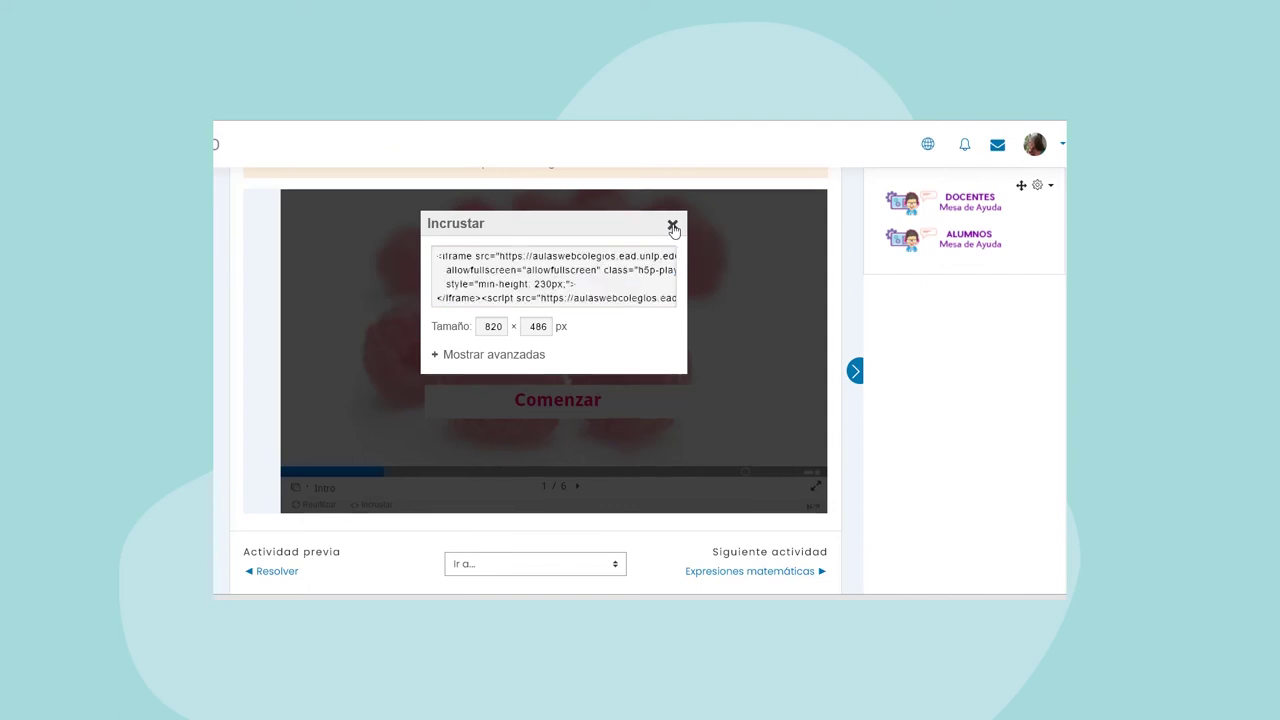
{"action": "scroll", "coordinate": [400, 400], "scroll_direction": "up", "scroll_amount": 1}
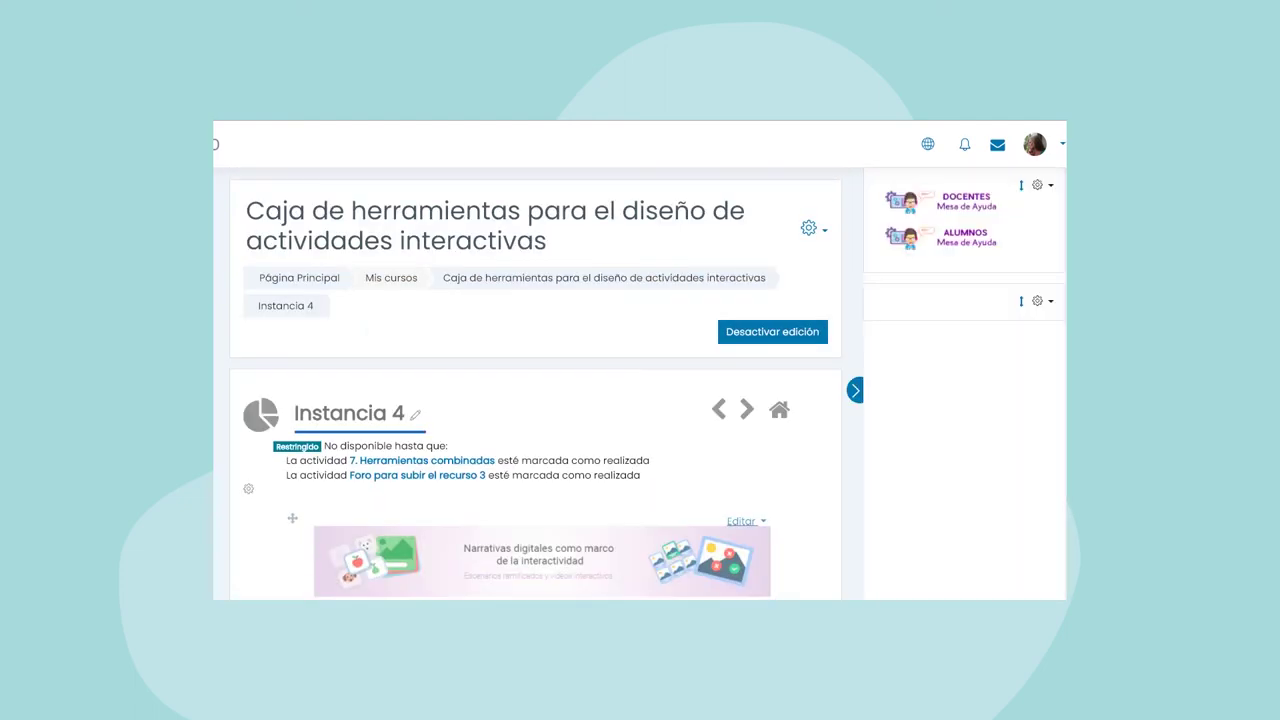
- Open the settings of the Presentación activity in Instancia 4 and examine its package file section
{"action": "scroll", "coordinate": [400, 403], "scroll_direction": "down", "scroll_amount": 10}
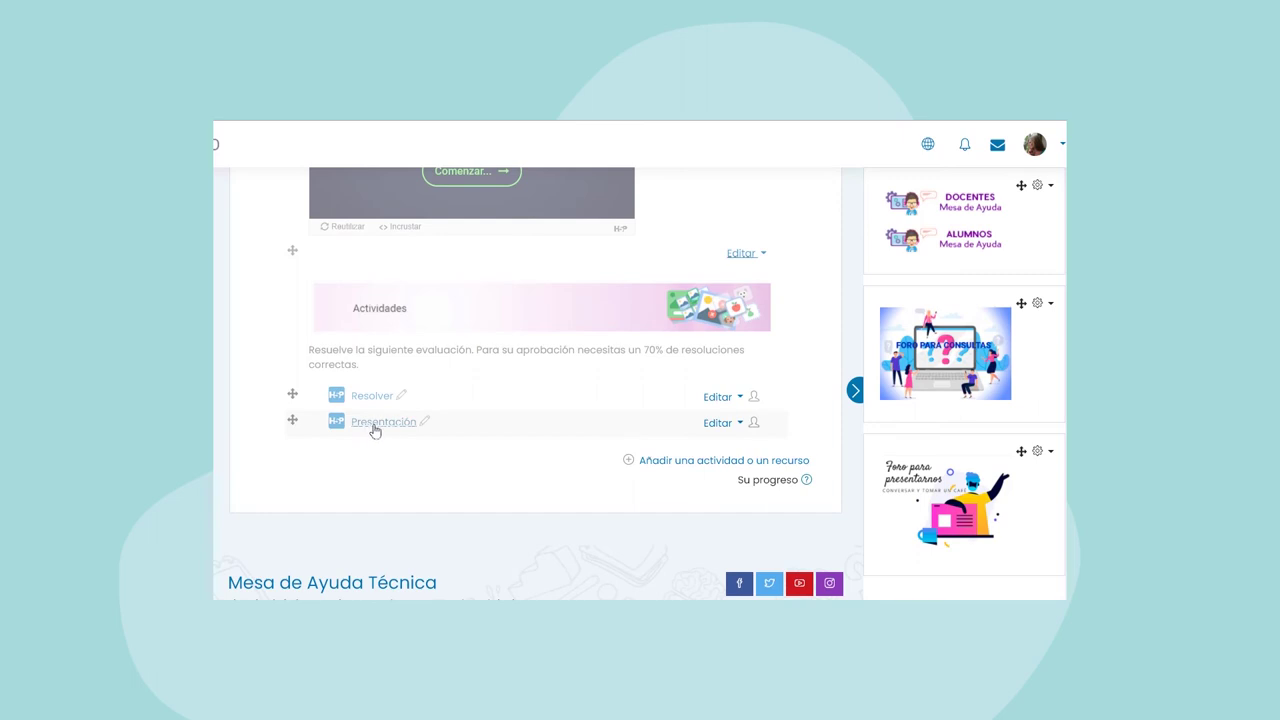
{"action": "left_click", "coordinate": [740, 424]}
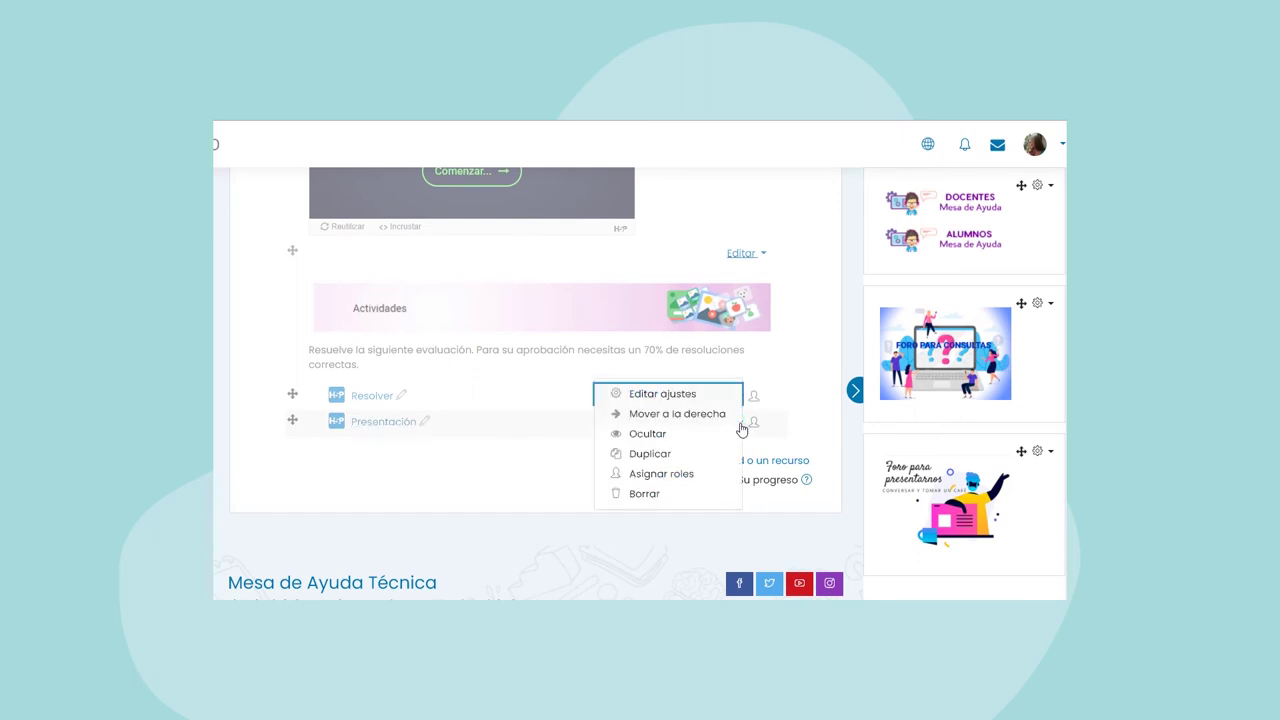
{"action": "left_click", "coordinate": [673, 400]}
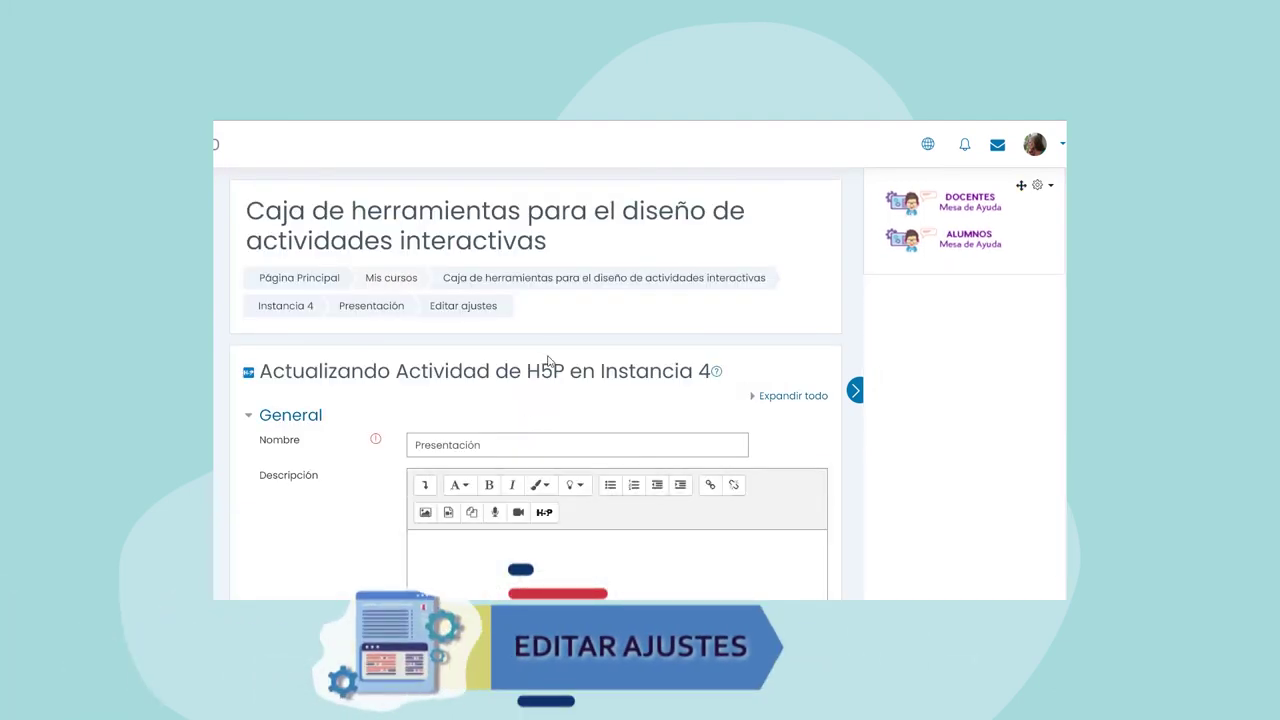
{"action": "scroll", "coordinate": [548, 360], "scroll_direction": "down", "scroll_amount": 1}
{"action": "scroll", "coordinate": [548, 361], "scroll_direction": "down", "scroll_amount": 3}
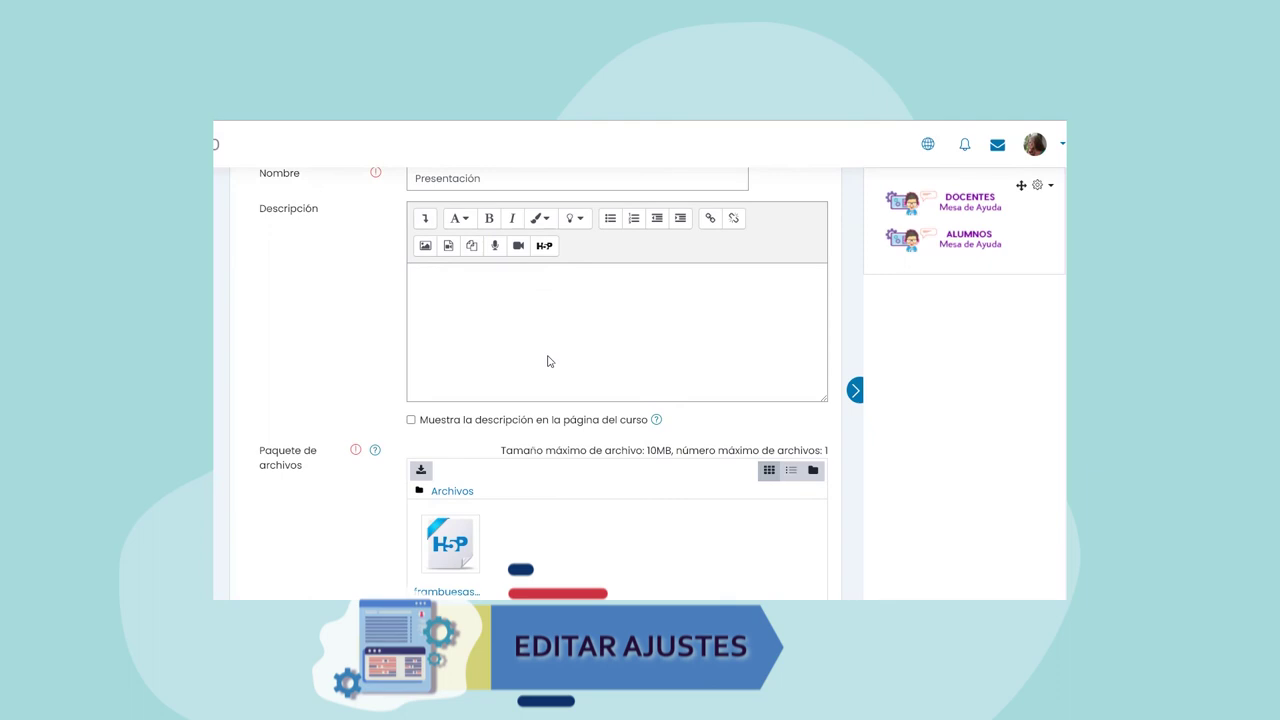
{"action": "scroll", "coordinate": [548, 361], "scroll_direction": "down", "scroll_amount": 3}
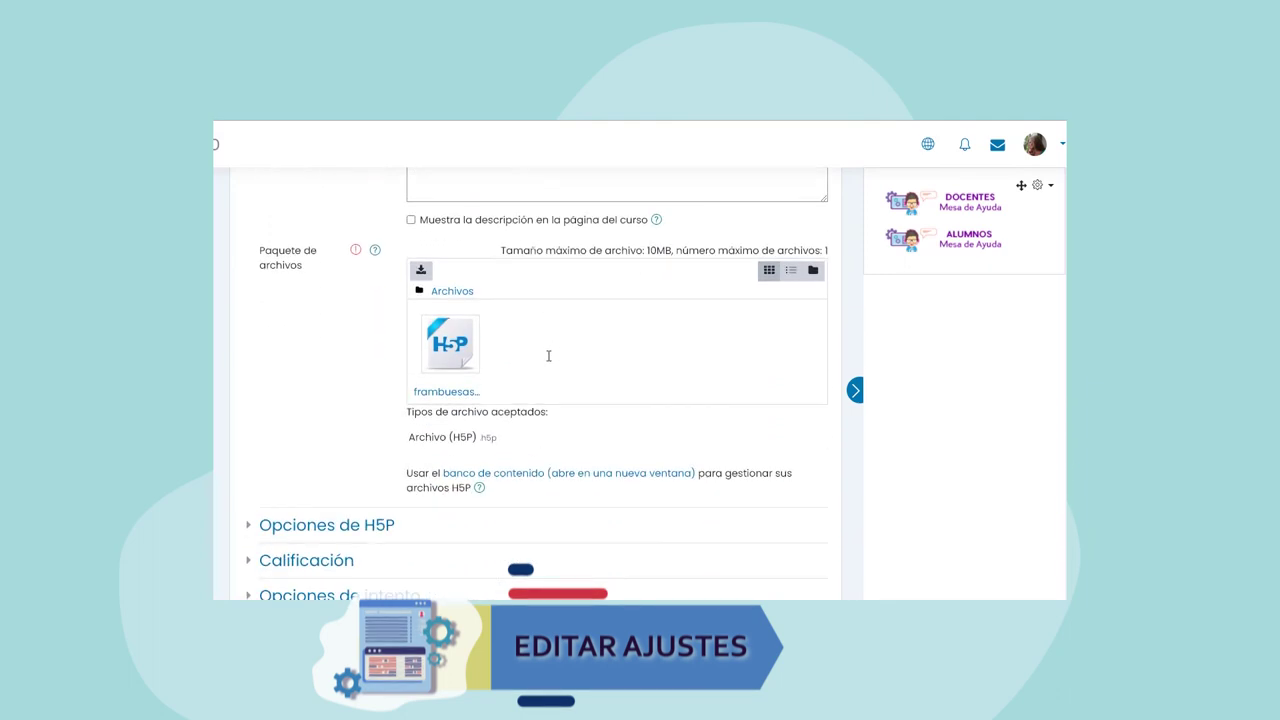
{"action": "scroll", "coordinate": [548, 361], "scroll_direction": "down", "scroll_amount": 1}
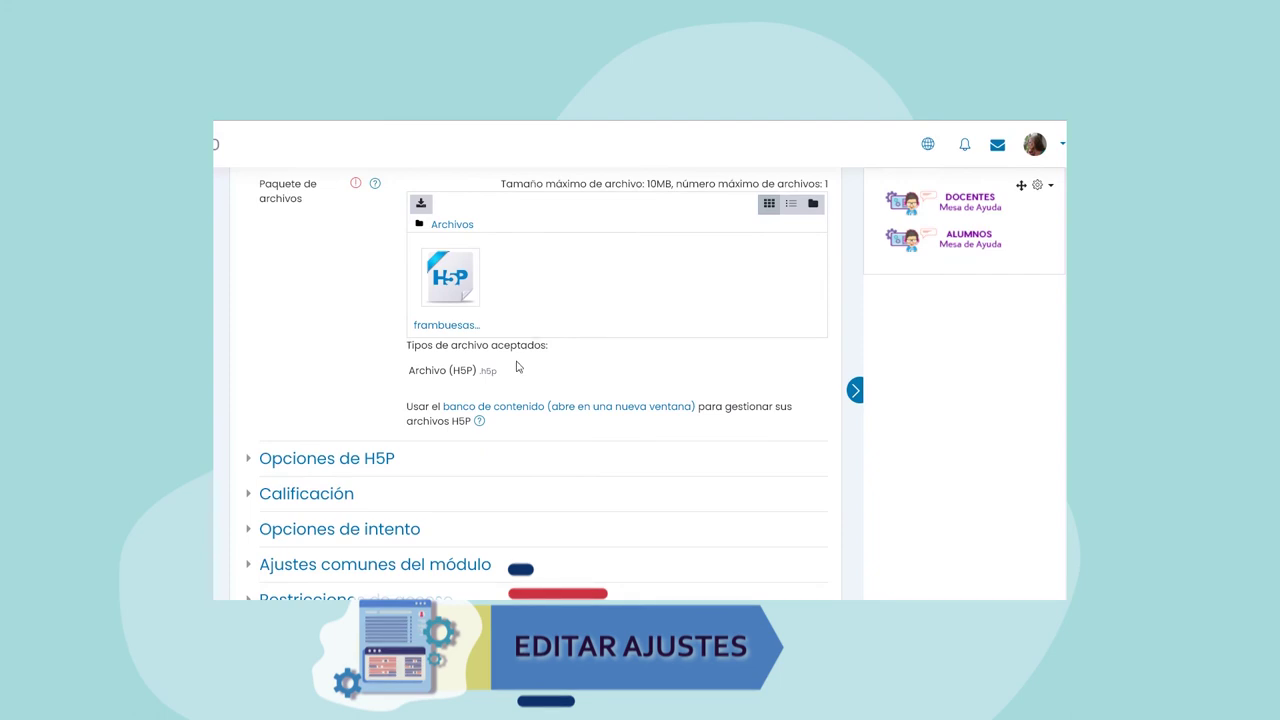
- Go to the content bank from the activity's package file settings and open Presentación frambuesas
{"action": "left_click", "coordinate": [512, 416]}
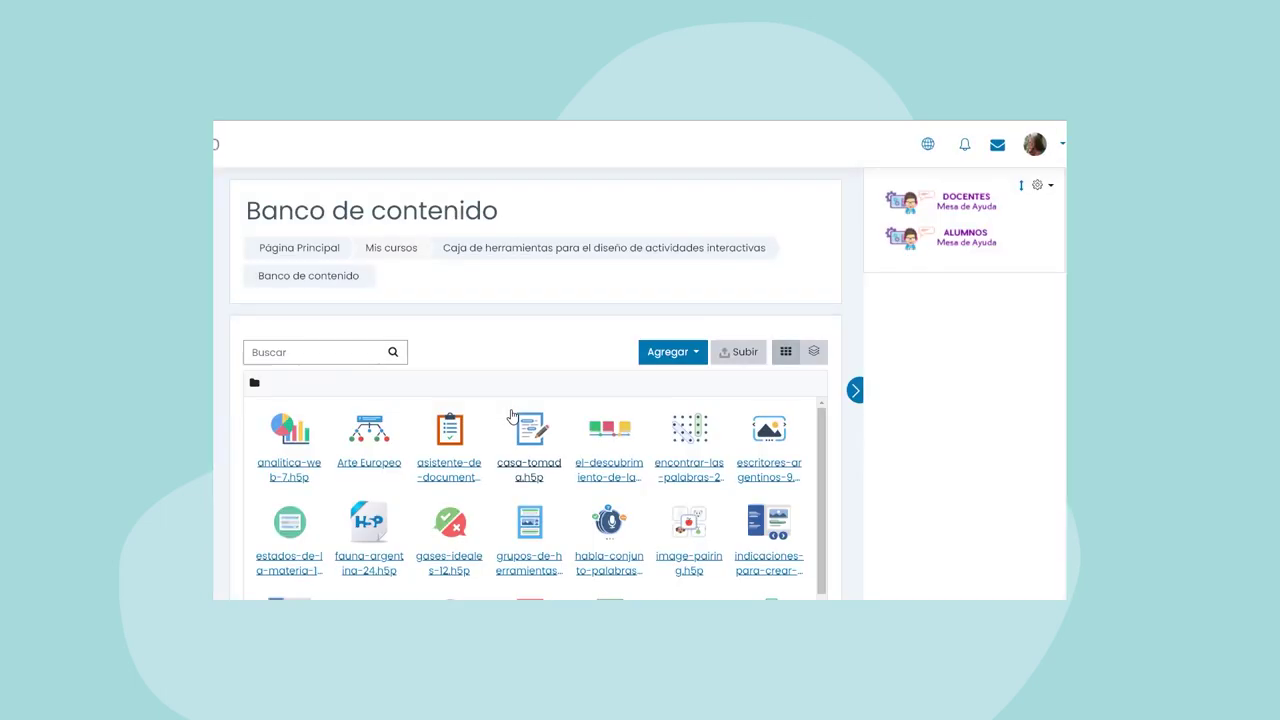
{"action": "scroll", "coordinate": [512, 416], "scroll_direction": "down", "scroll_amount": 3}
{"action": "scroll", "coordinate": [452, 530], "scroll_direction": "down", "scroll_amount": 1}
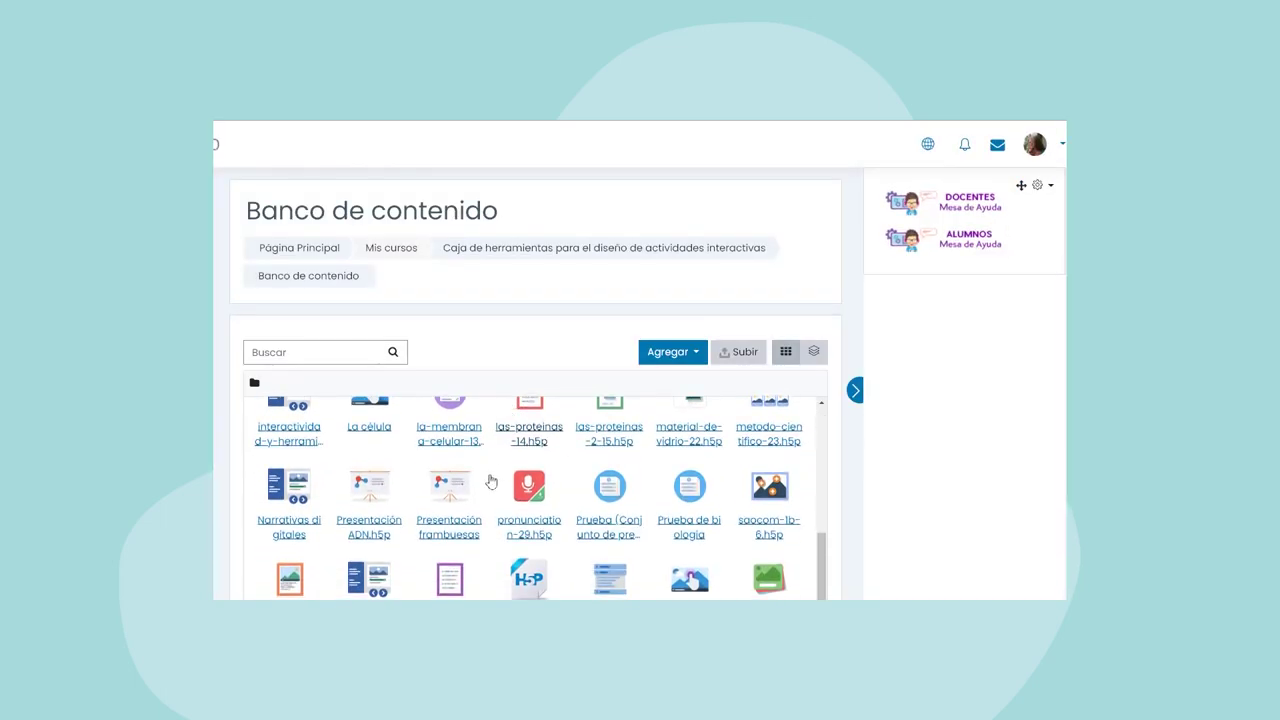
{"action": "left_click", "coordinate": [452, 530]}
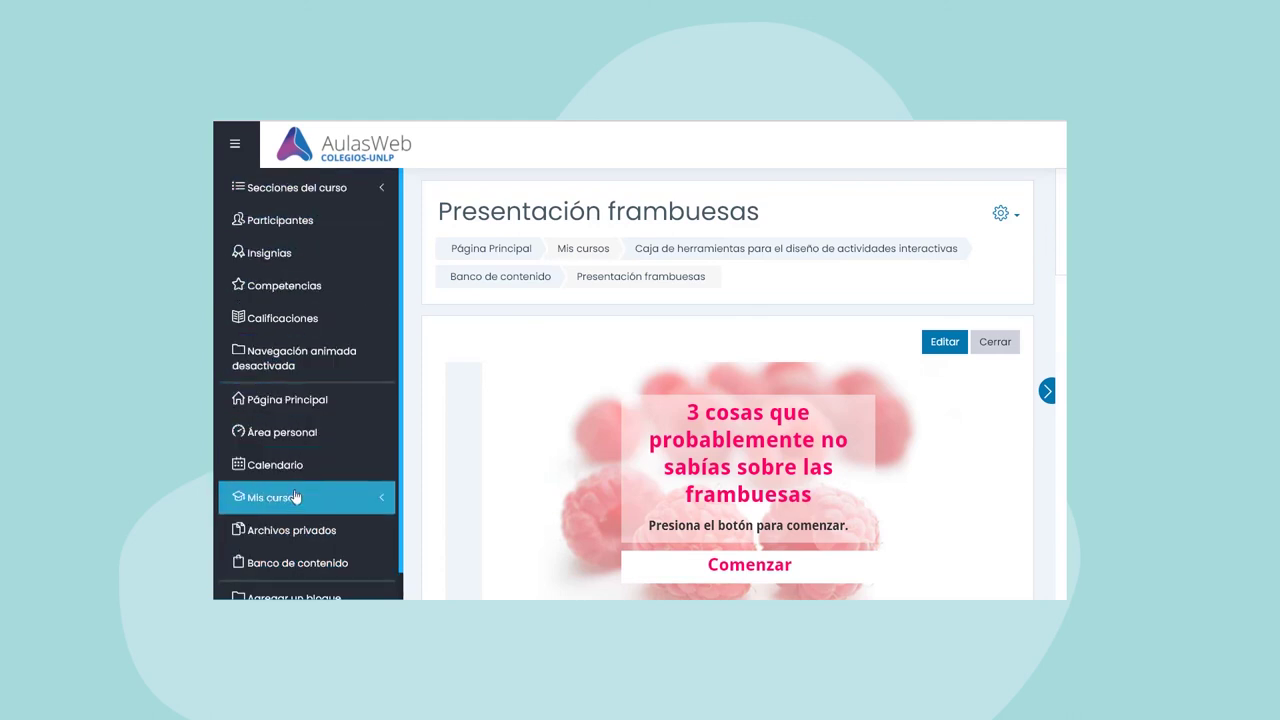
- Return to the course's content bank, find Presentación frambuesas and open it for editing
{"action": "left_click", "coordinate": [300, 564]}
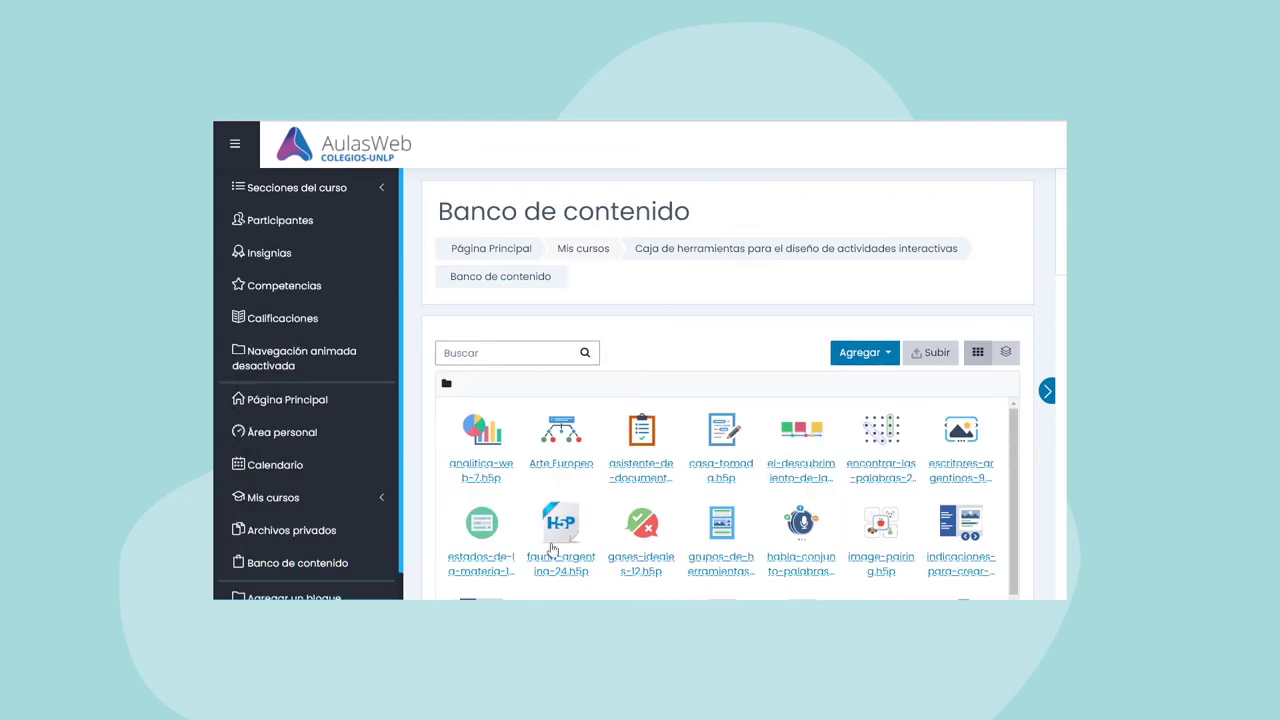
{"action": "scroll", "coordinate": [782, 338], "scroll_direction": "down", "scroll_amount": 3}
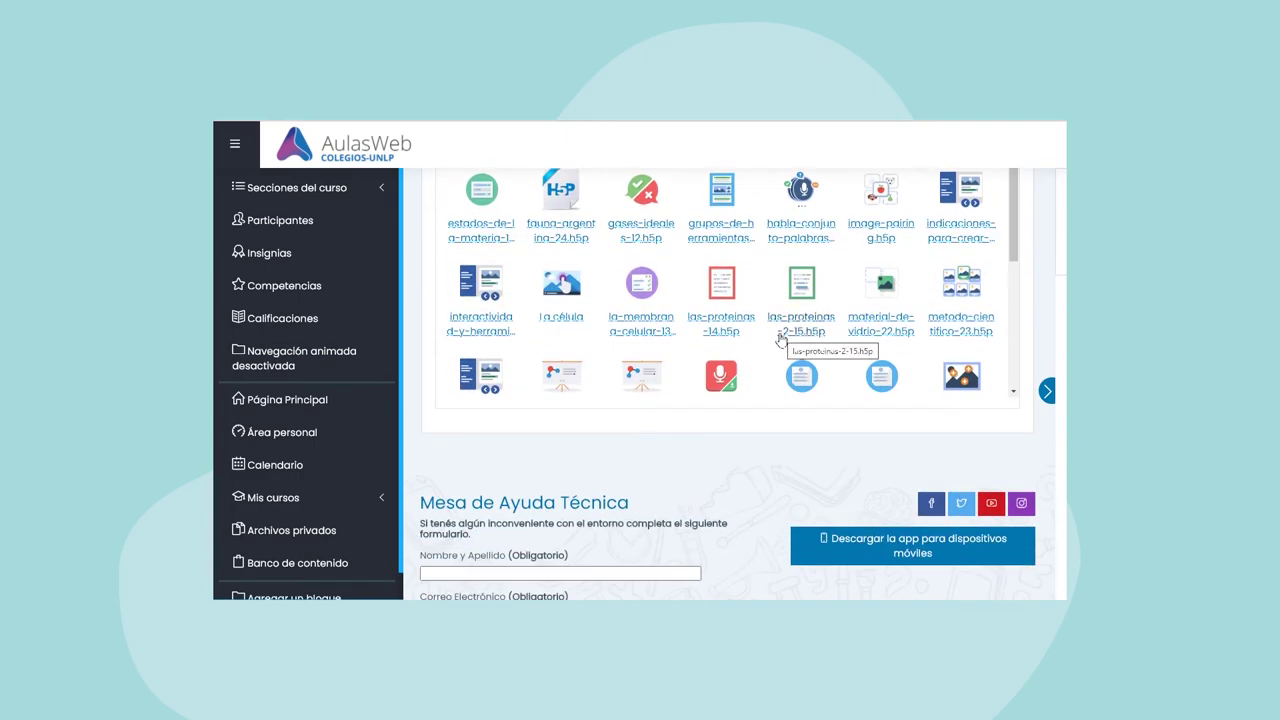
{"action": "scroll", "coordinate": [647, 370], "scroll_direction": "down", "scroll_amount": 1}
{"action": "scroll", "coordinate": [648, 370], "scroll_direction": "down", "scroll_amount": 1}
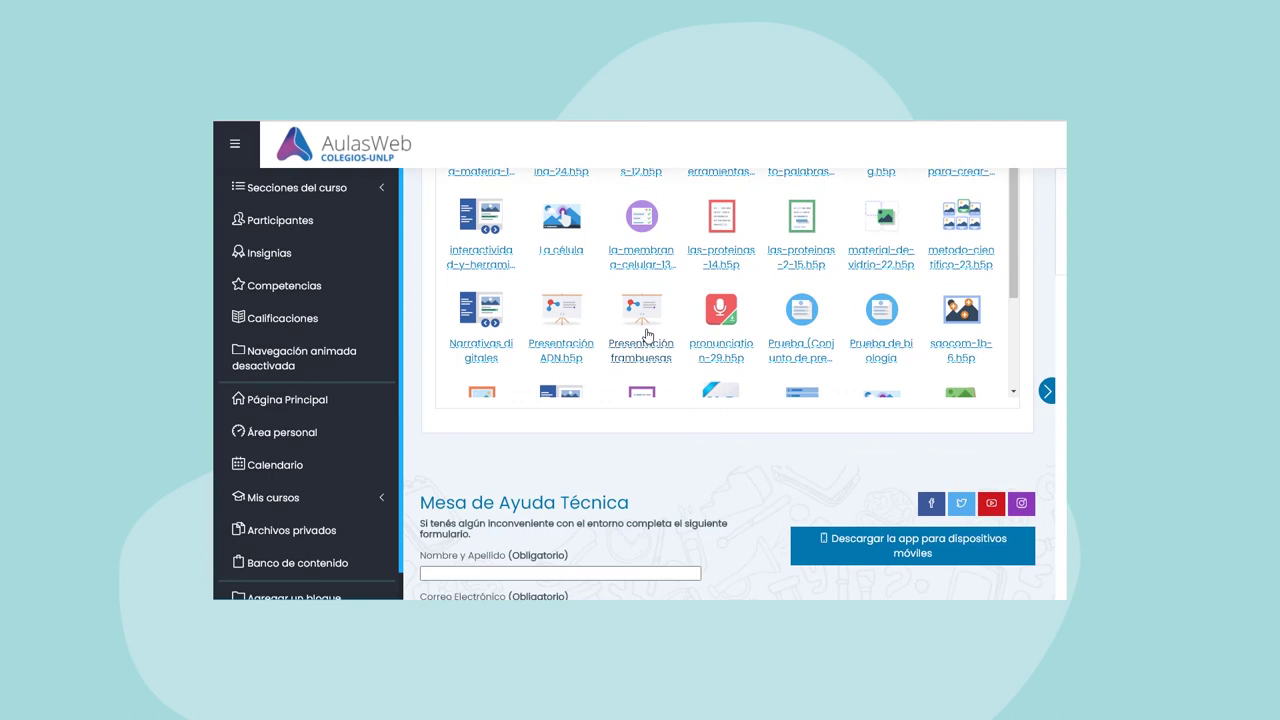
{"action": "left_click", "coordinate": [647, 350]}
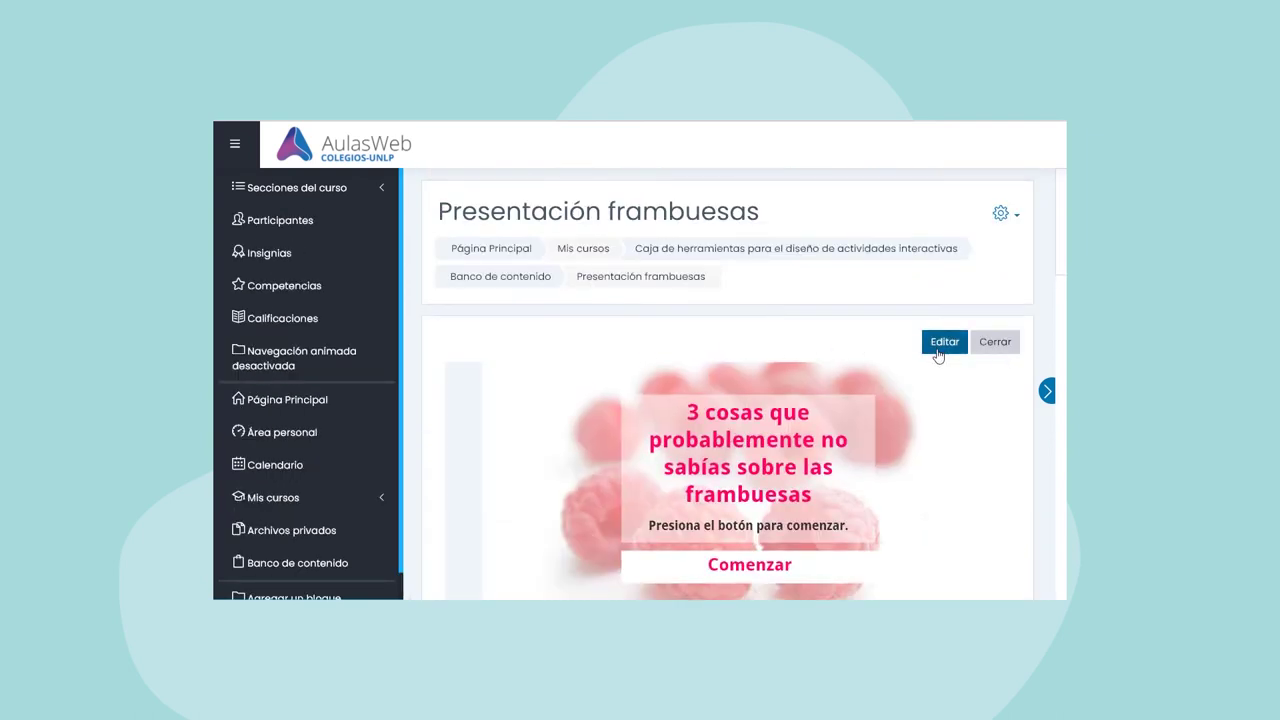
{"action": "left_click", "coordinate": [943, 344]}
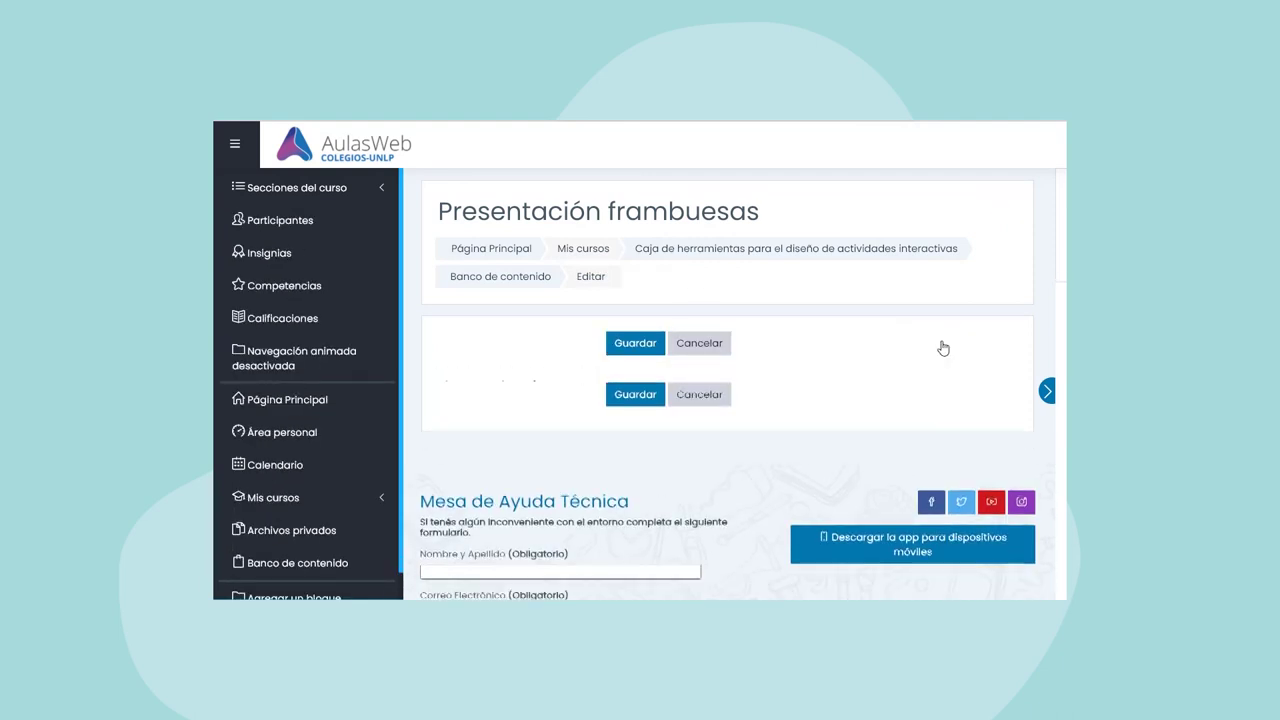
{"action": "scroll", "coordinate": [722, 378], "scroll_direction": "down", "scroll_amount": 5}
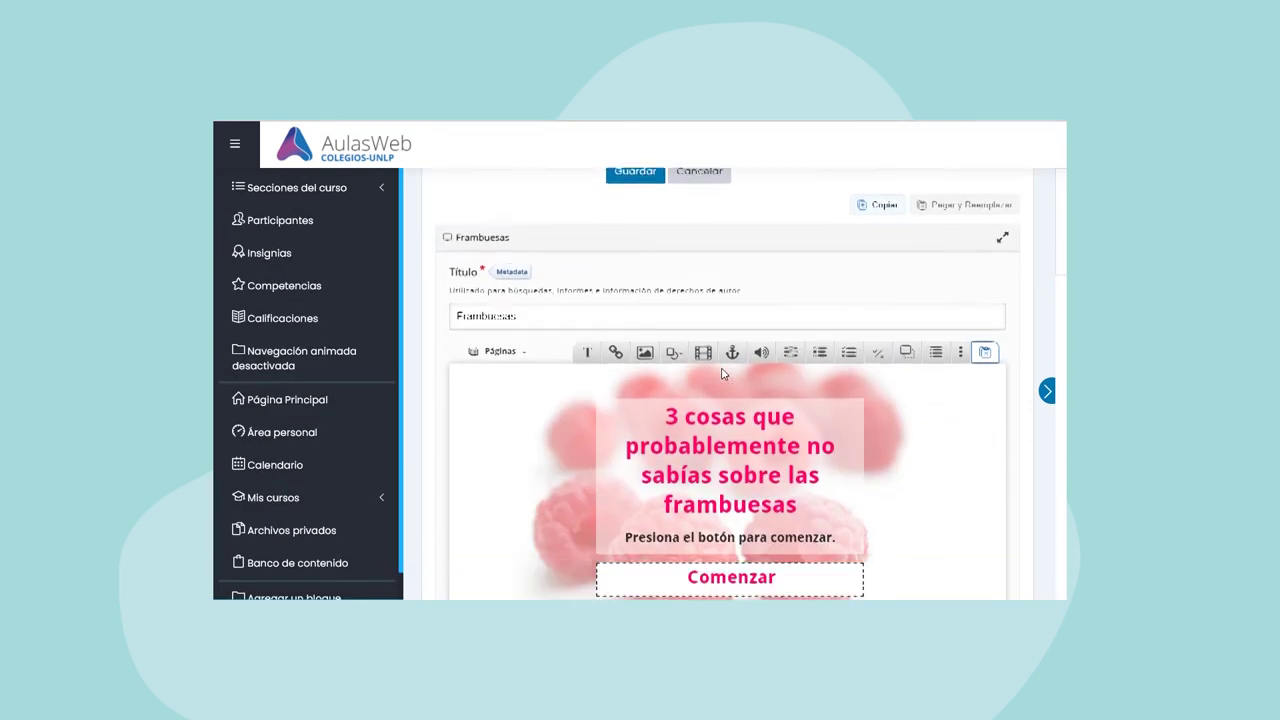